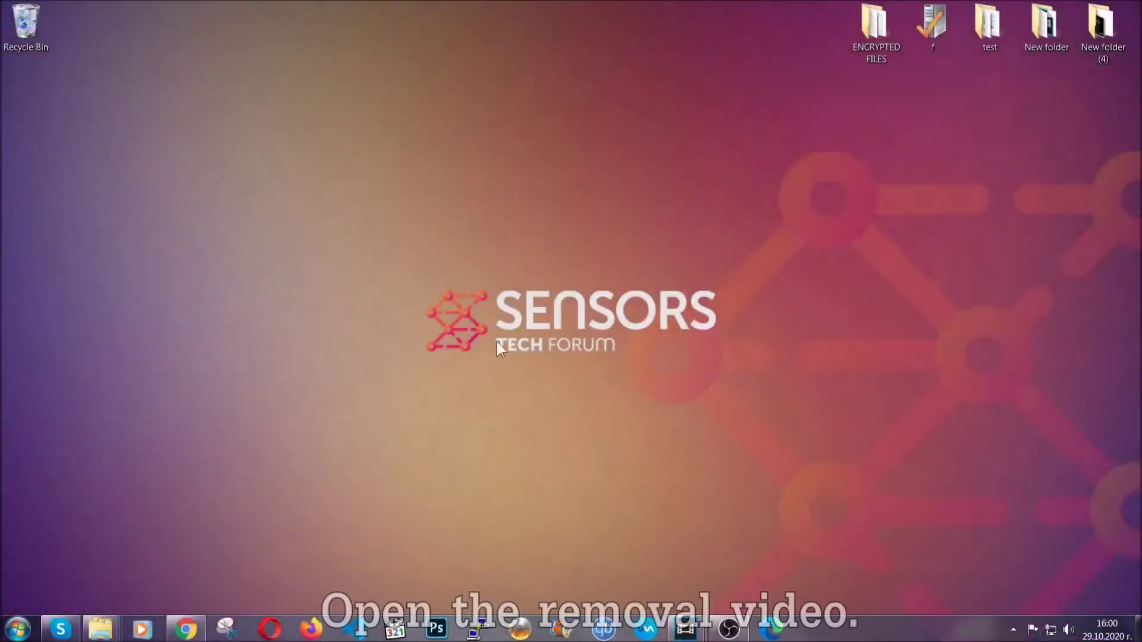
From the YouTube video's description, open SensorsTechForum's 'Browser Redirect – What Is It?' guide in a new tab
left_click(187, 630)
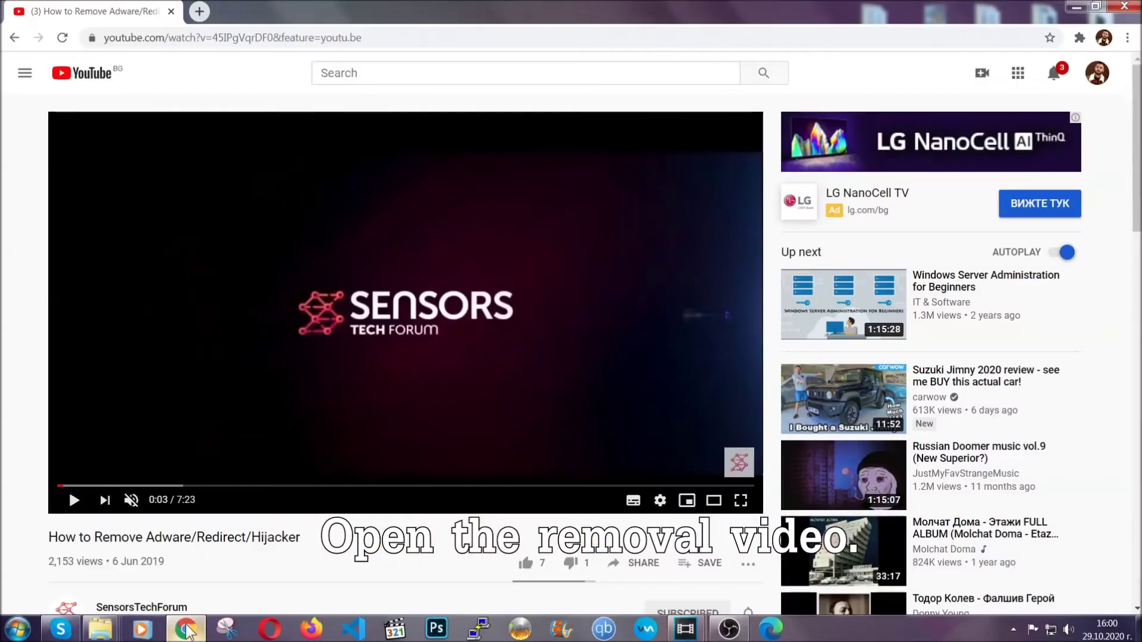
scroll(231, 421, "down", 5)
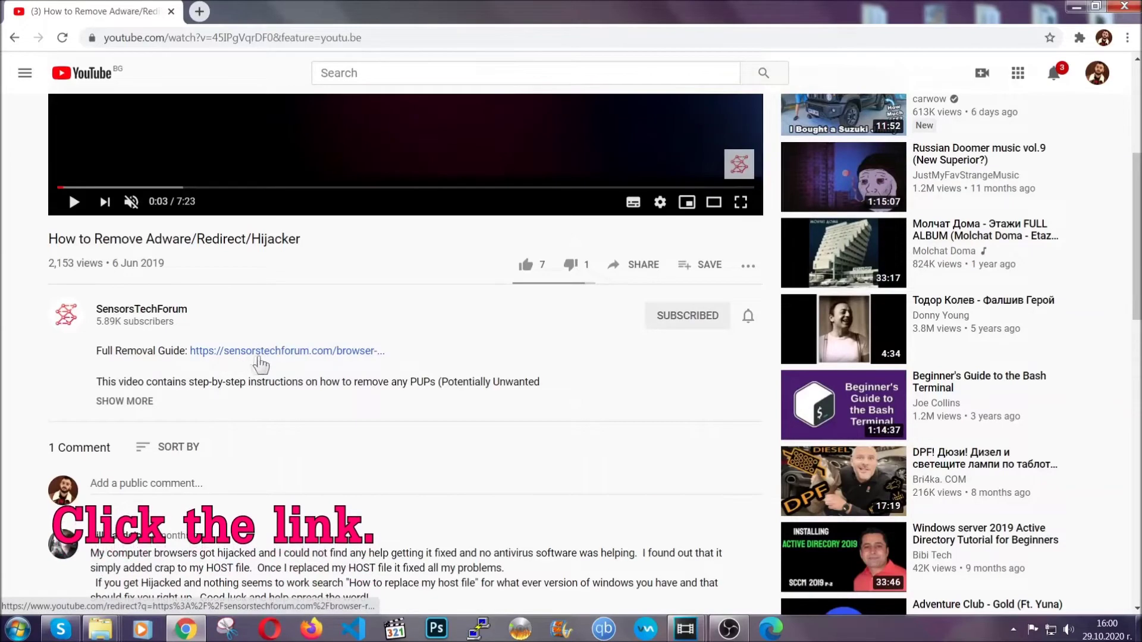
left_click(261, 356)
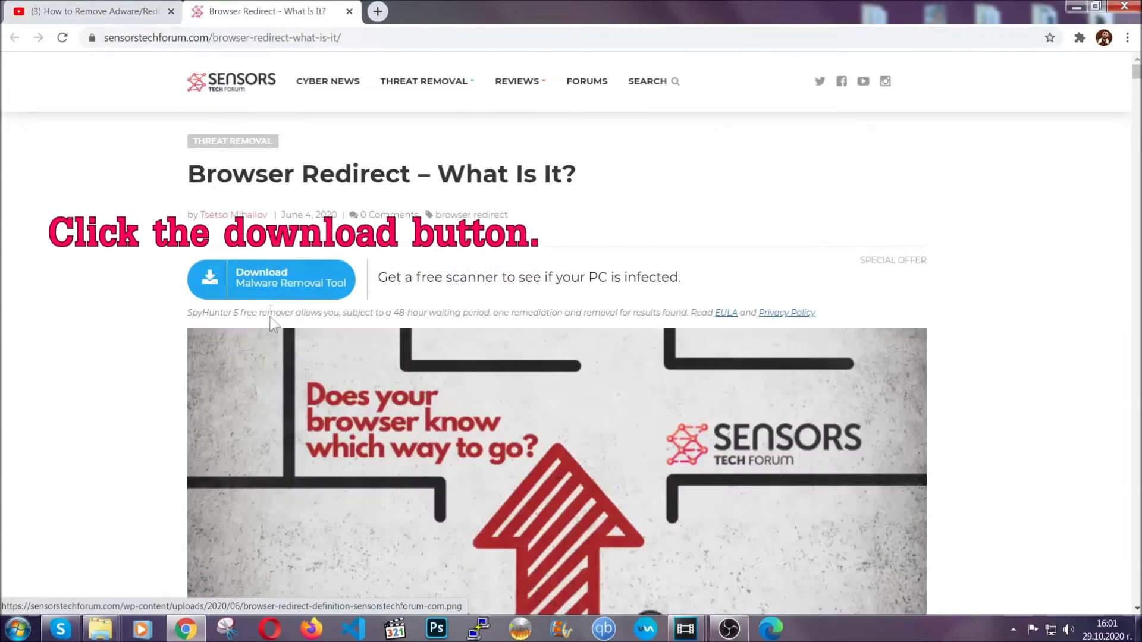
Download the SpyHunter 5 malware removal tool and run SpyHunter-Installer.exe
left_click(268, 292)
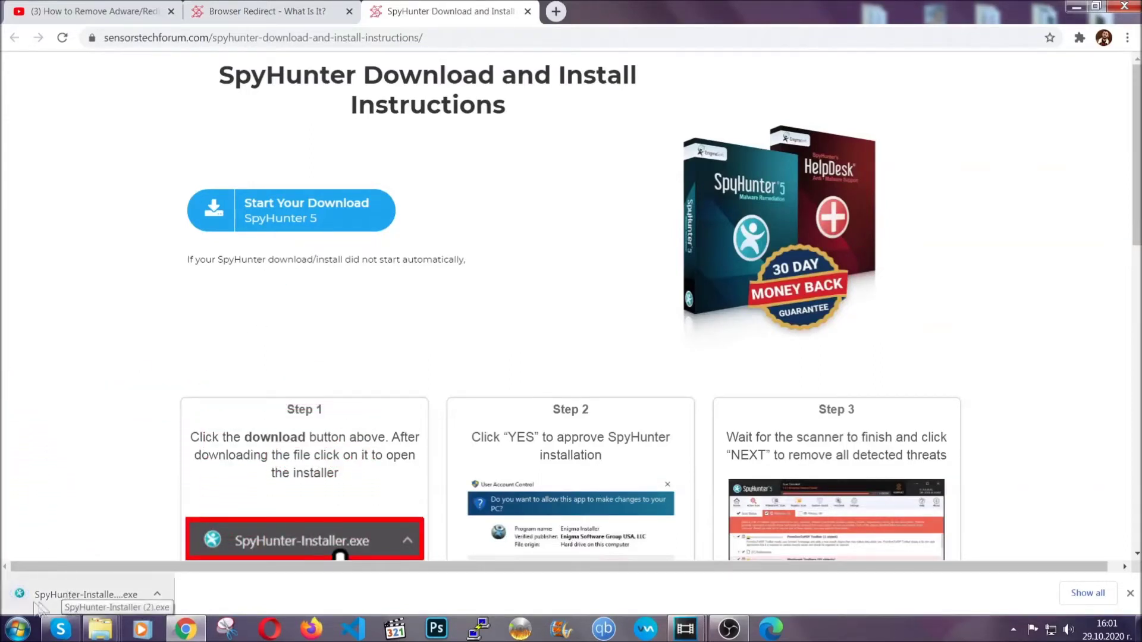
left_click(72, 597)
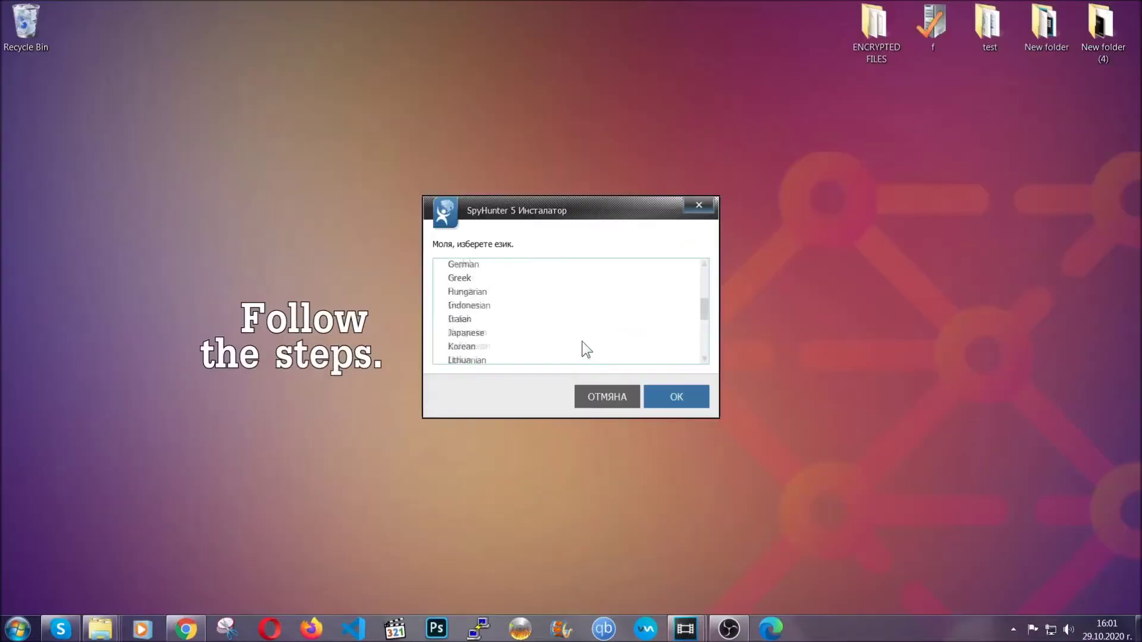
scroll(580, 348, "down", 2)
scroll(583, 351, "down", 2)
scroll(581, 351, "up", 4)
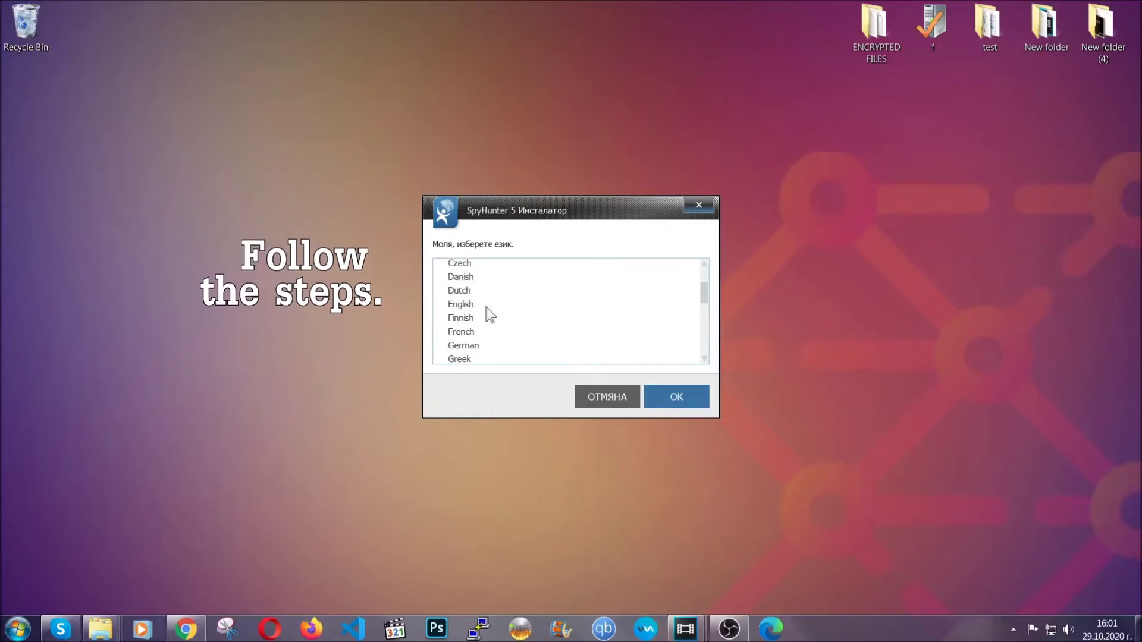
Install SpyHunter 5 in English with the EULA accepted, and finish setup
left_click(470, 304)
left_click(671, 397)
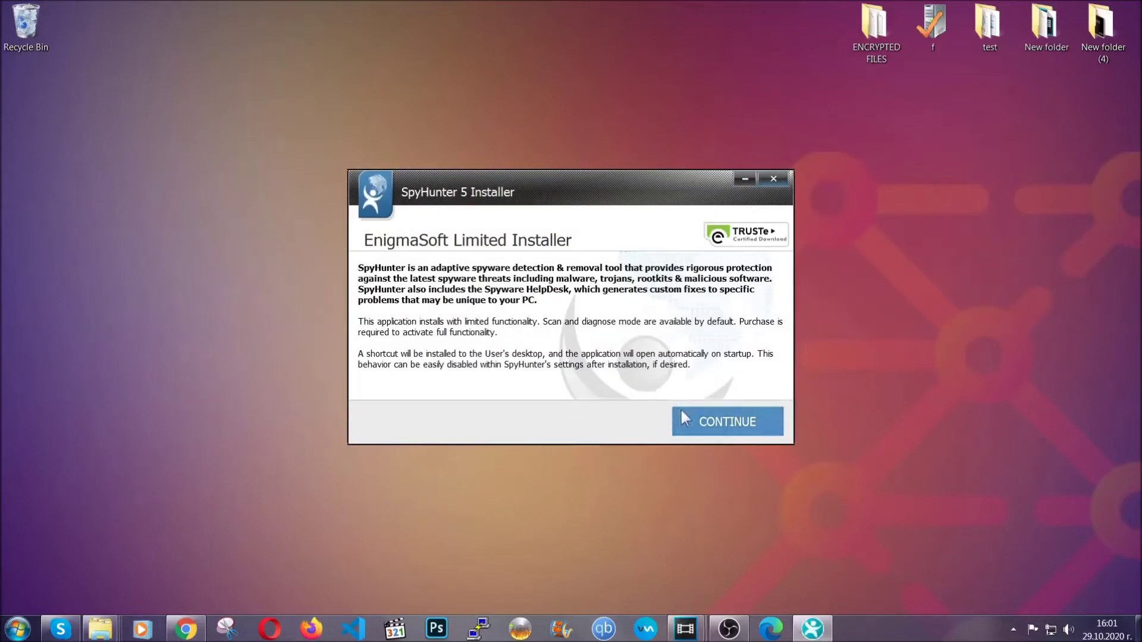
left_click(685, 418)
left_click(669, 384)
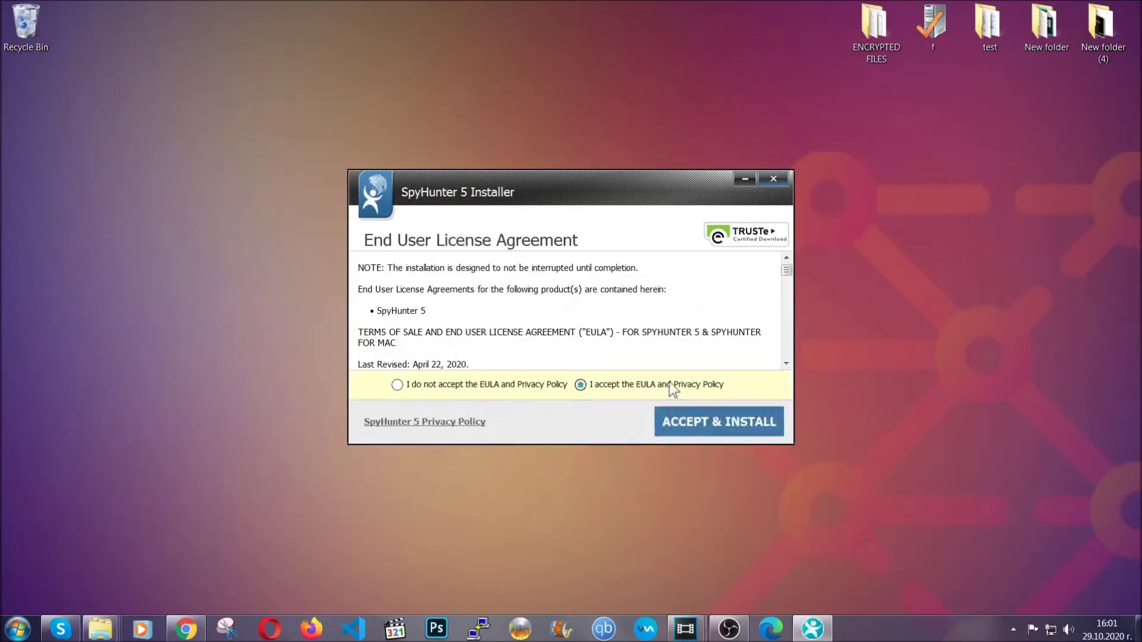
left_click(689, 420)
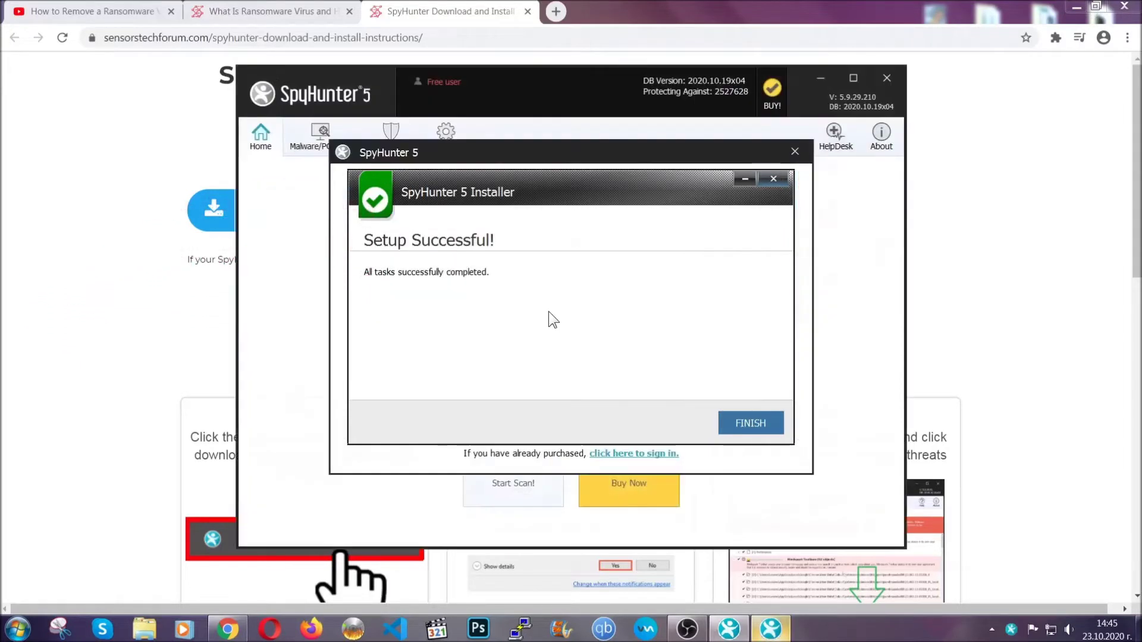
left_click(730, 424)
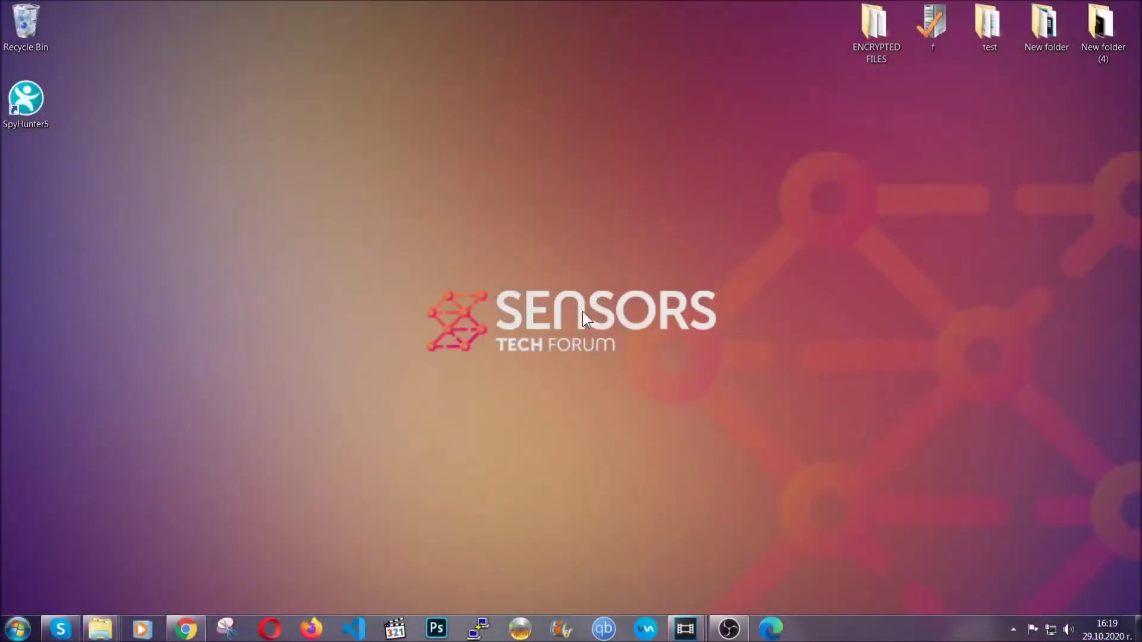
Run APPWIZ.CPL from the Run box to open Programs and Features
key("super+r")
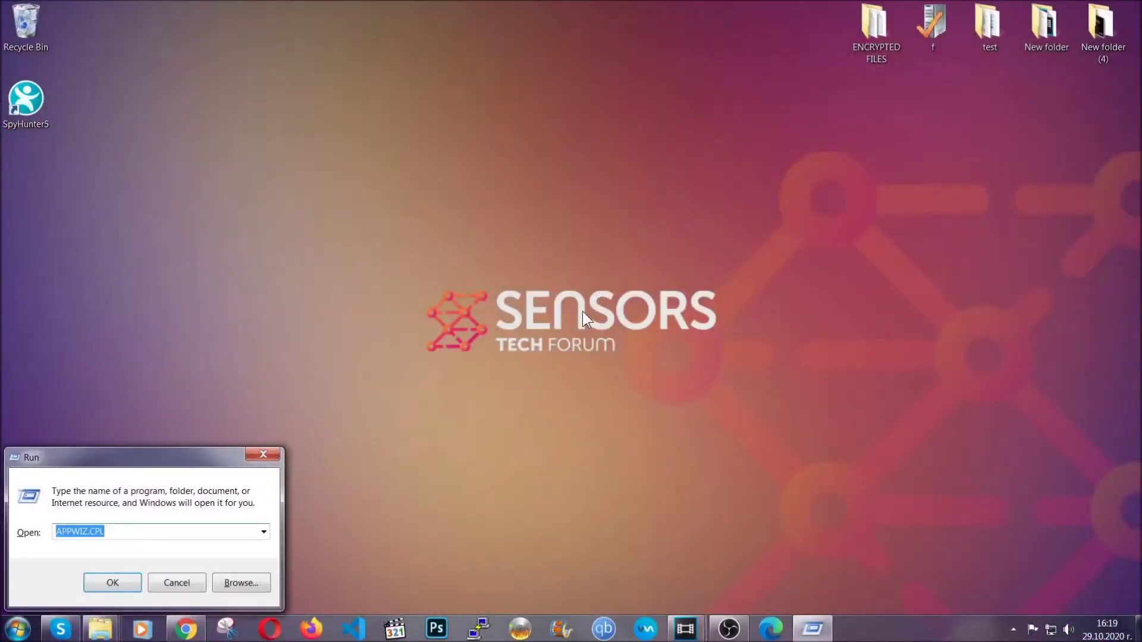
left_click(116, 534)
left_click_drag(115, 533, 23, 534)
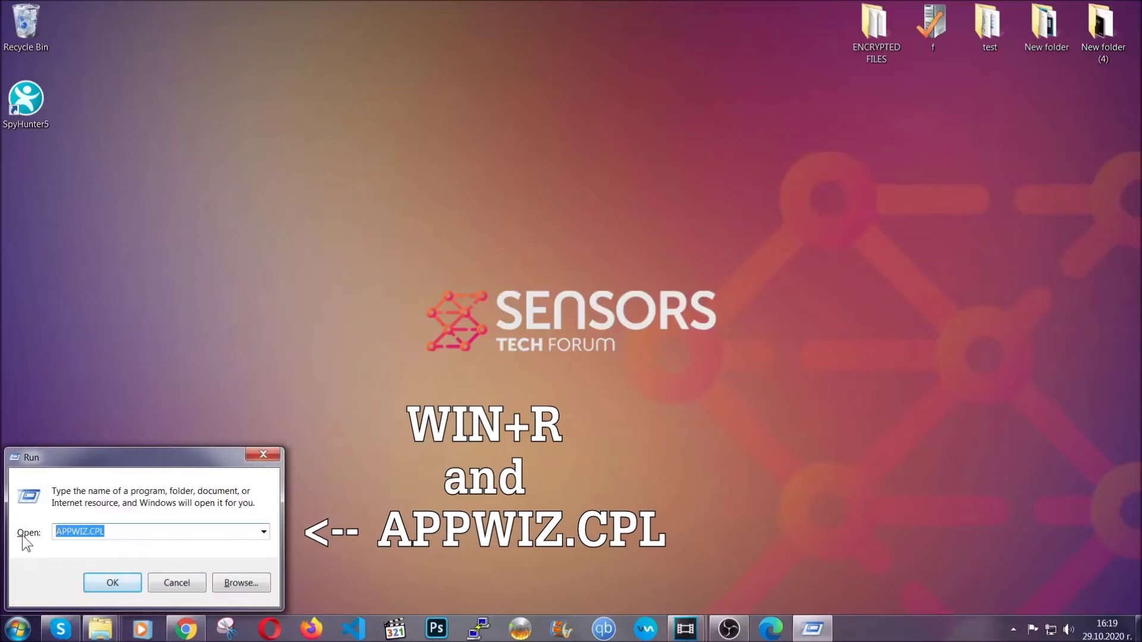
left_click(112, 578)
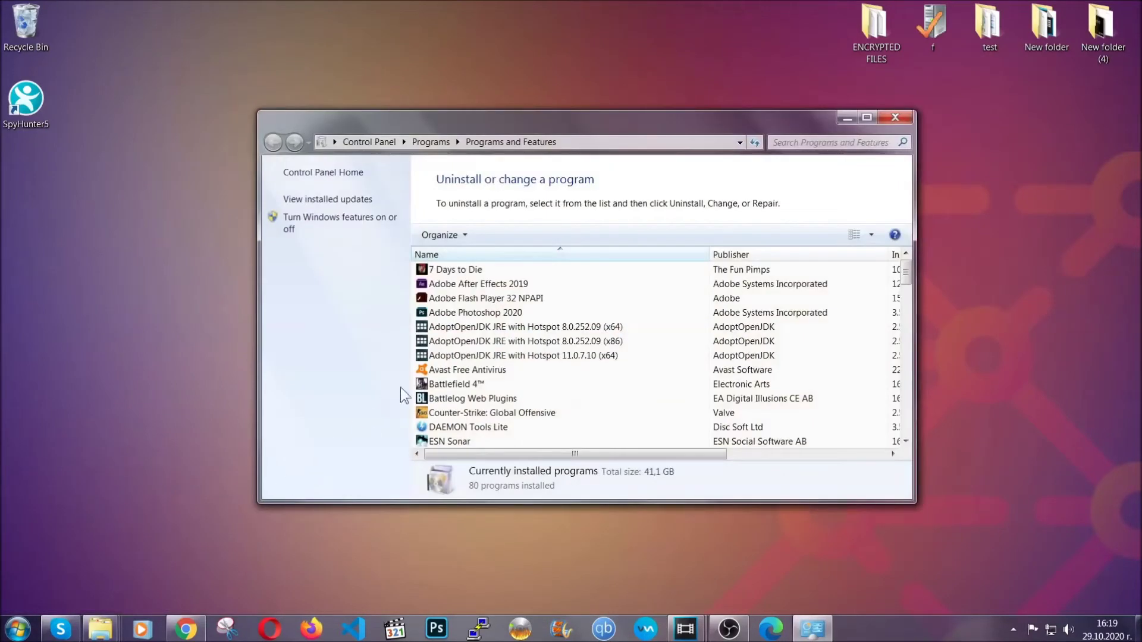
Uninstall SUSPICIOUS PROGRAM and dismiss the successful-removal message
scroll(604, 327, "down", 20)
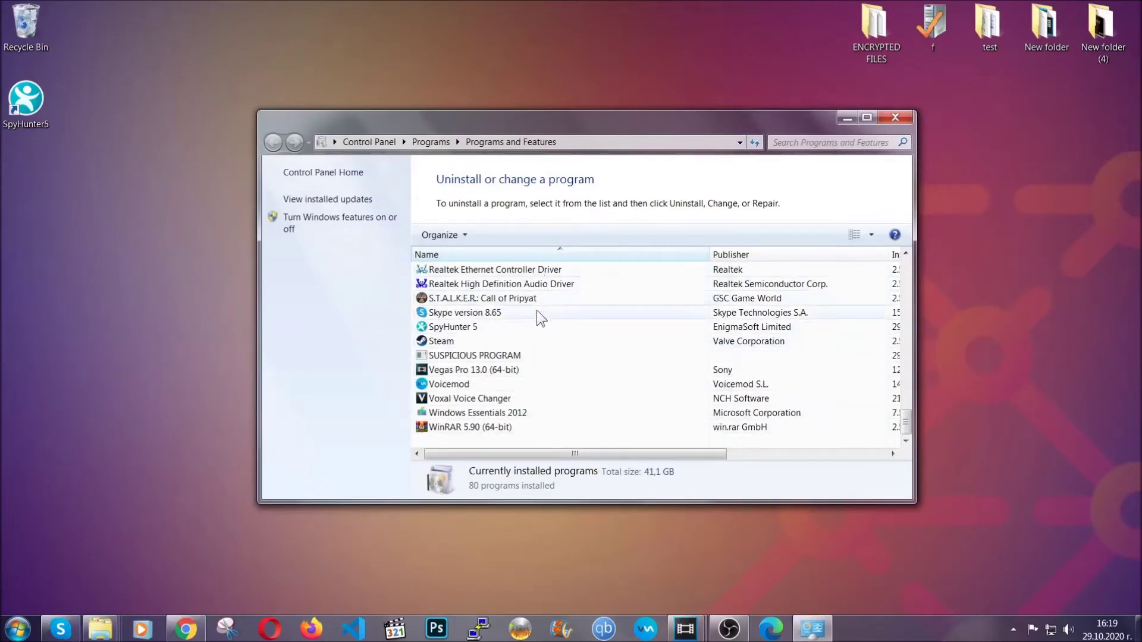
left_click(494, 356)
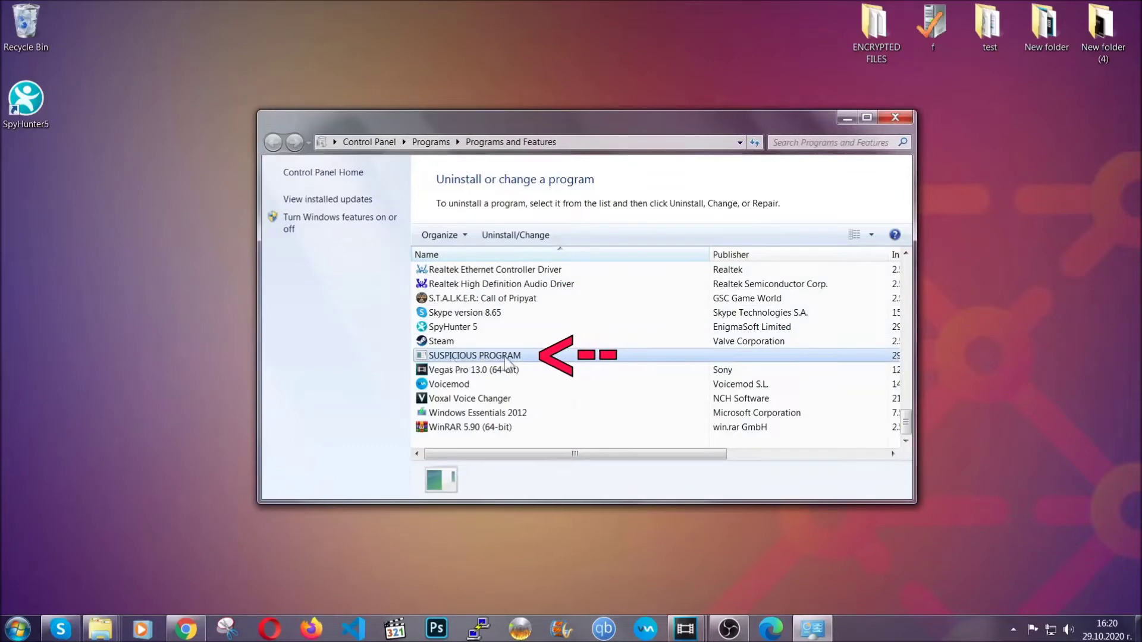
left_click(507, 235)
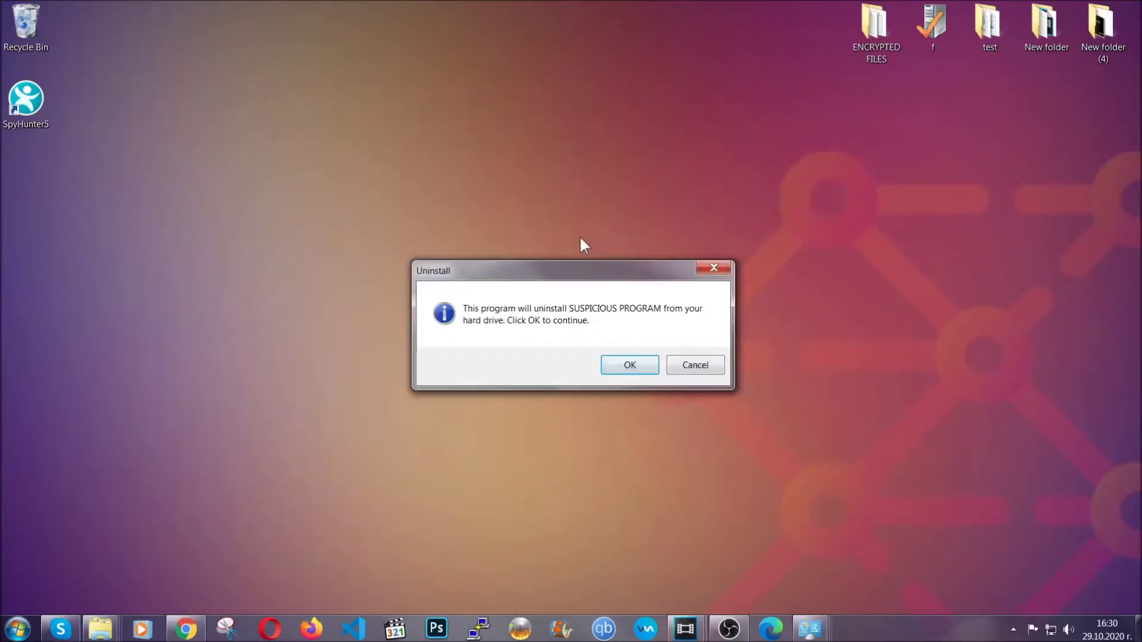
left_click(625, 365)
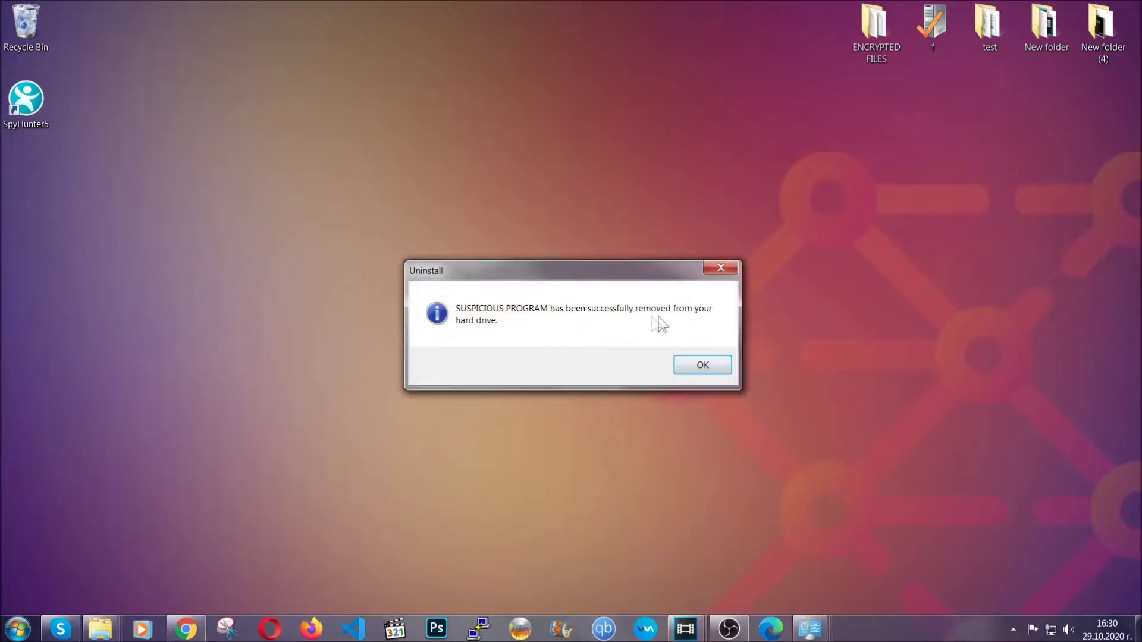
left_click(688, 367)
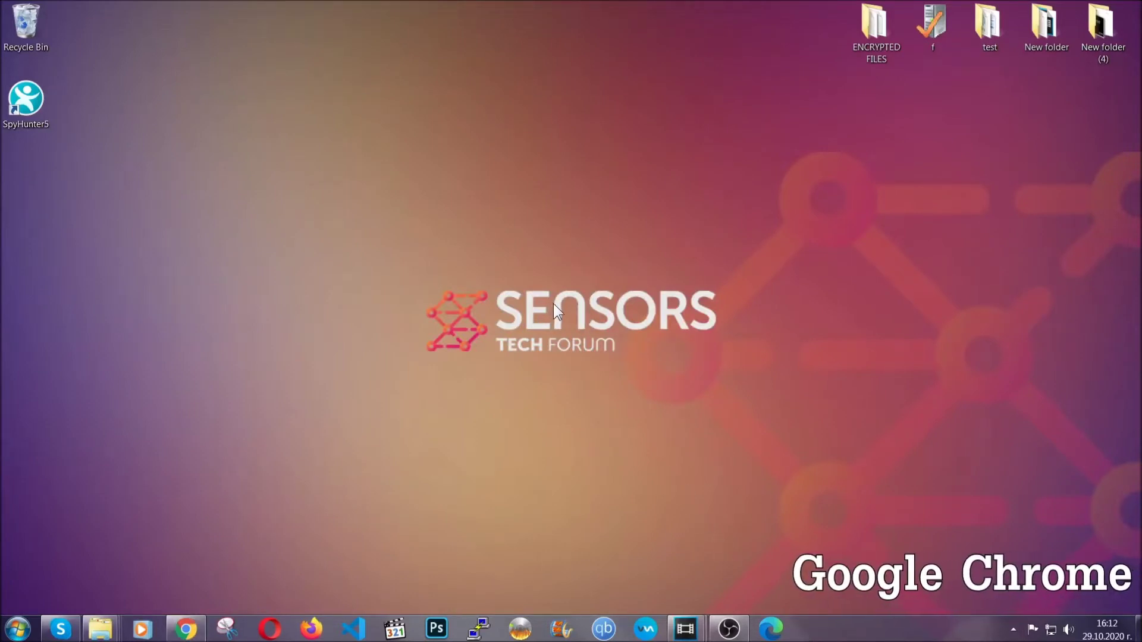
Go to chrome://settings/clearBrowserData in Chrome and open the time range choices
left_click(186, 629)
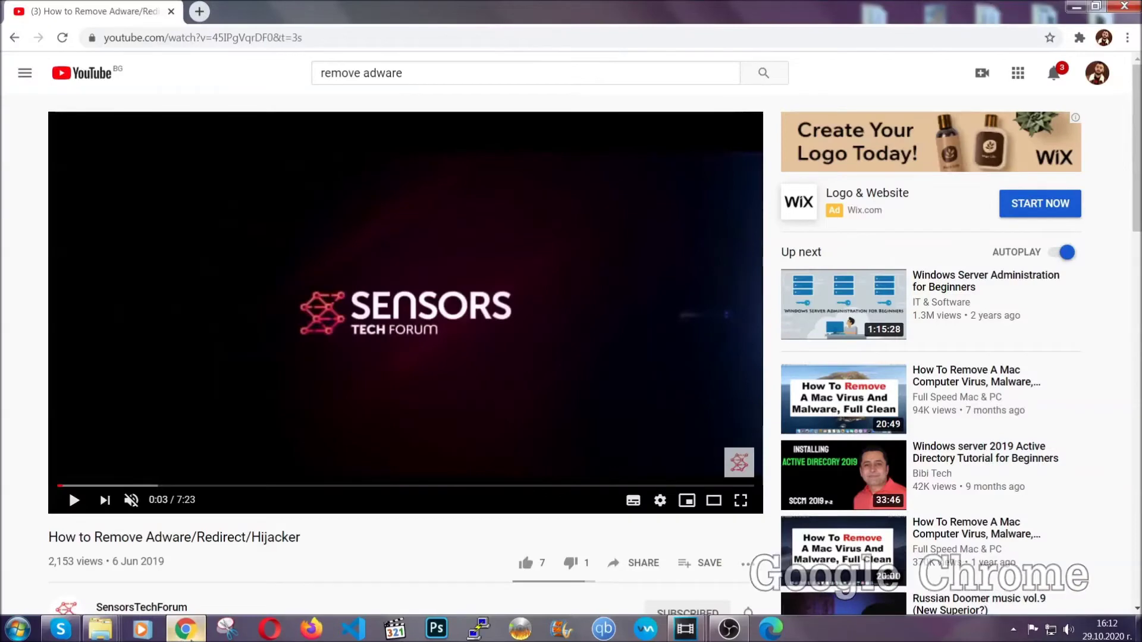
left_click(248, 39)
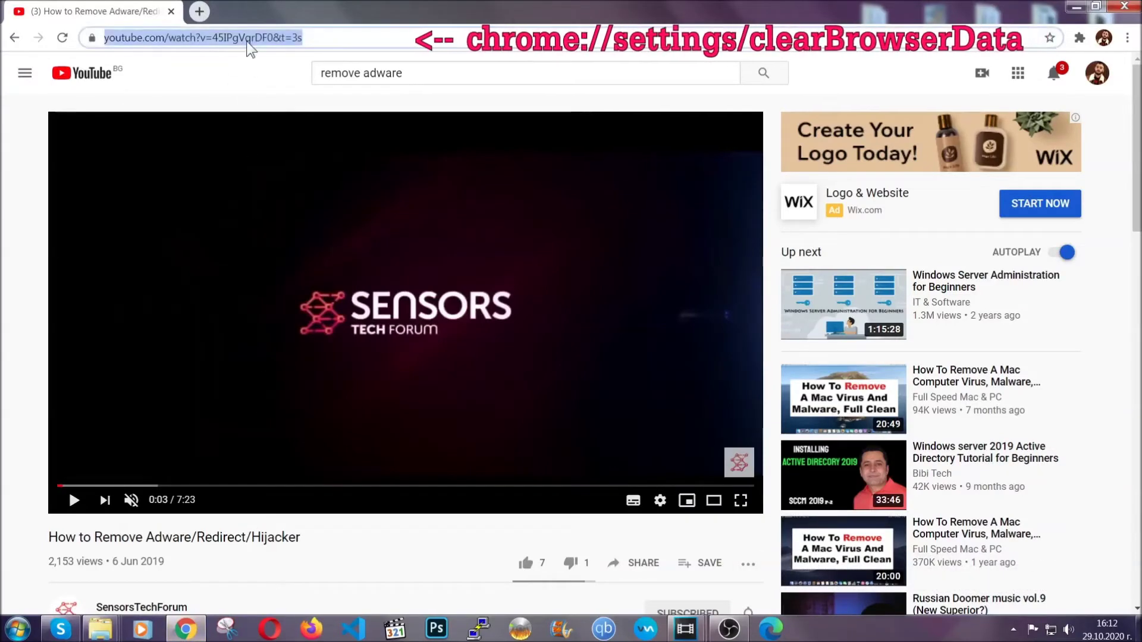
type("chrome:/")
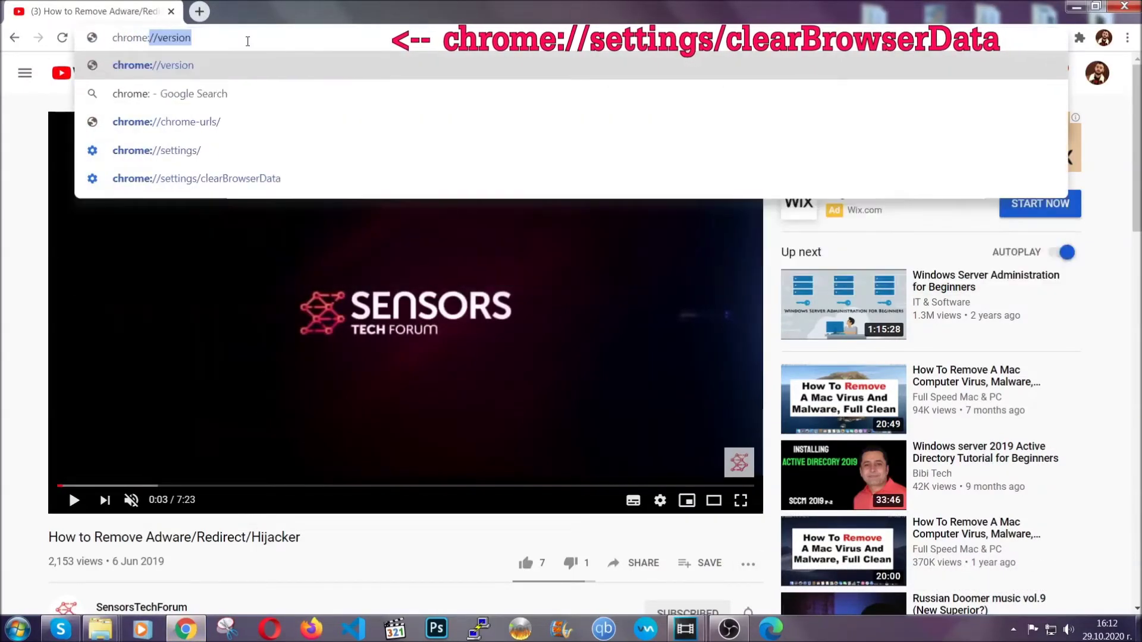
type("/se")
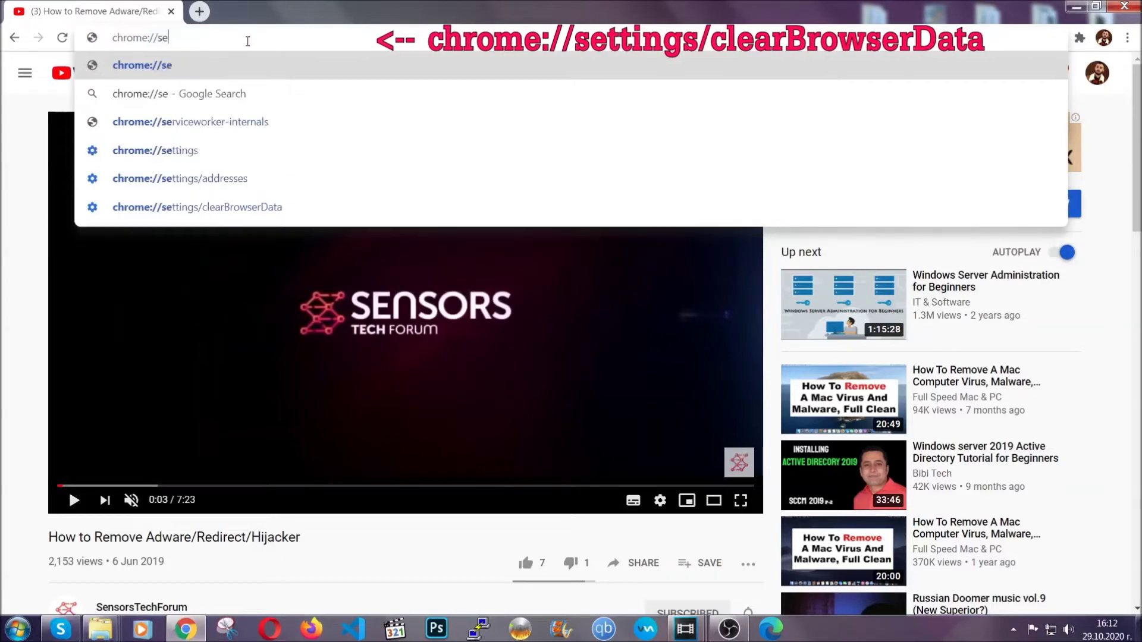
type("ttings/cea")
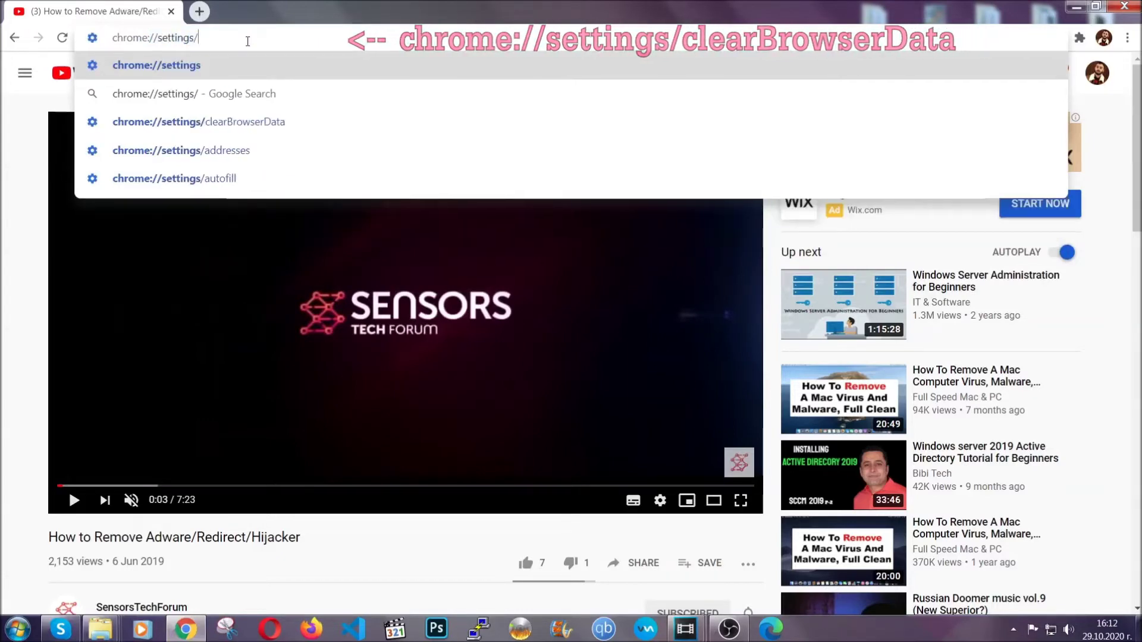
key("BackSpace")
key("BackSpace")
type("learBrowserData")
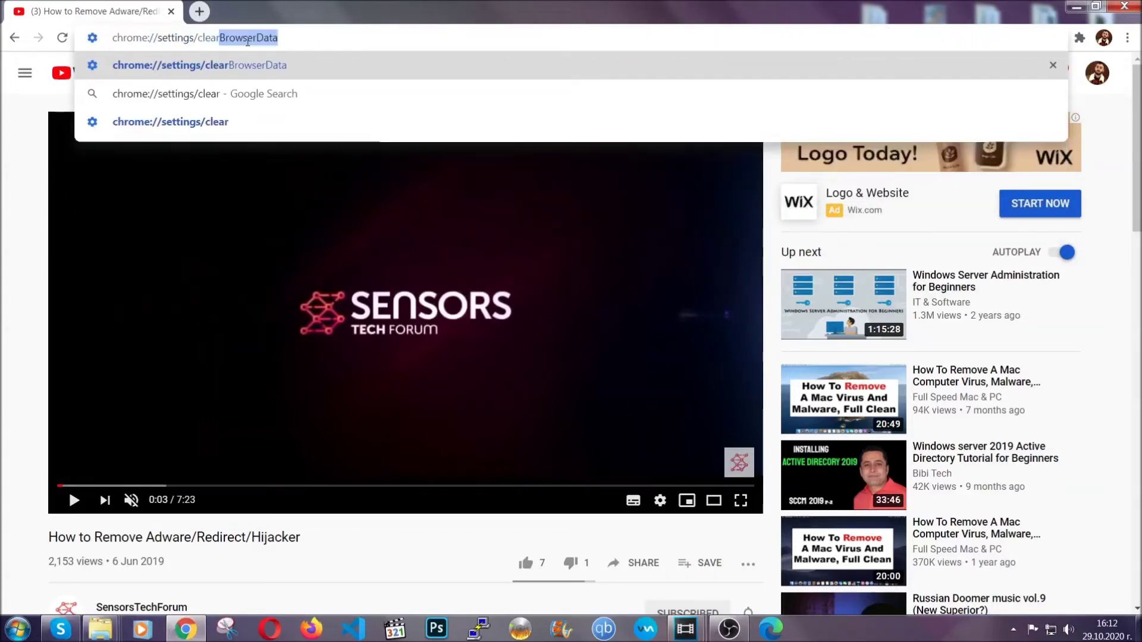
left_click(166, 67)
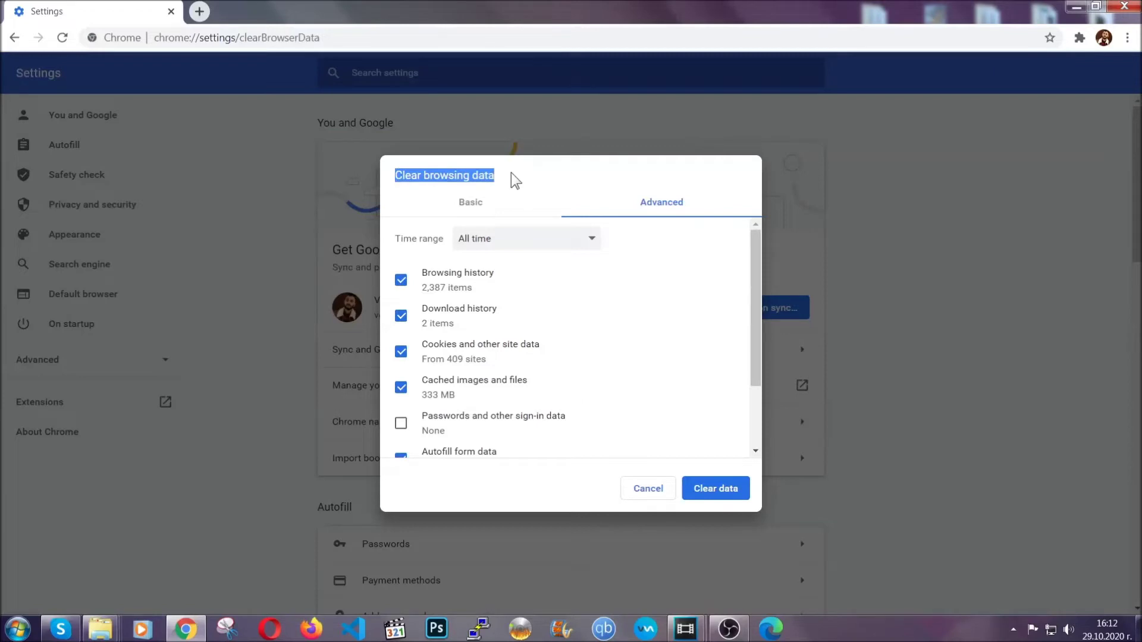
left_click(520, 250)
Clear all-time browsing data in Chrome, leaving Passwords unticked
left_click(507, 309)
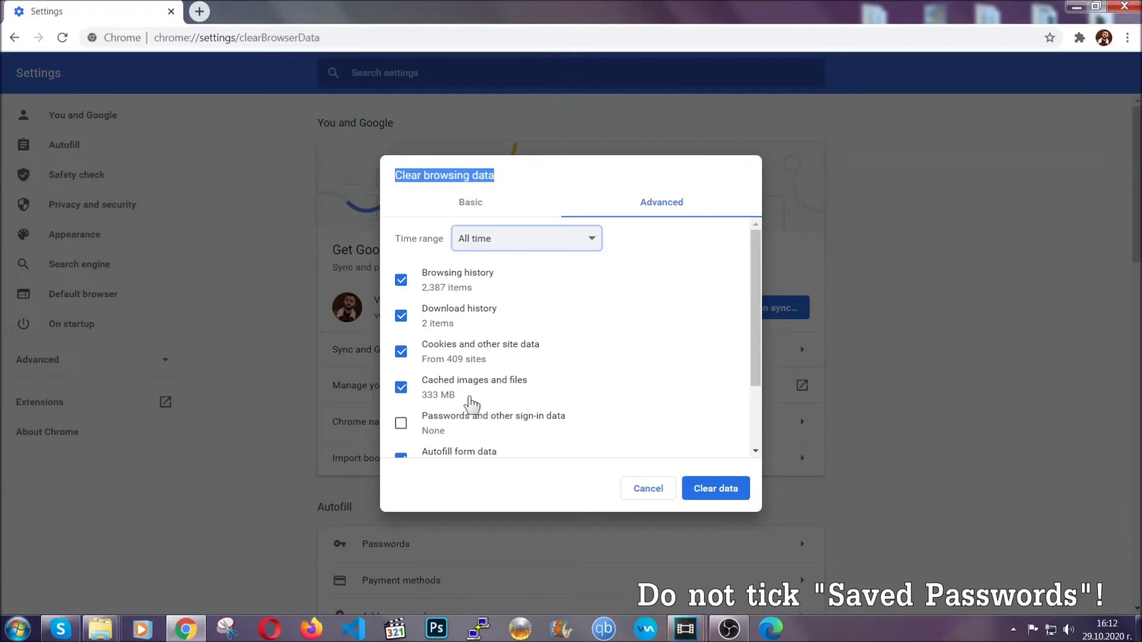
scroll(461, 394, "down", 2)
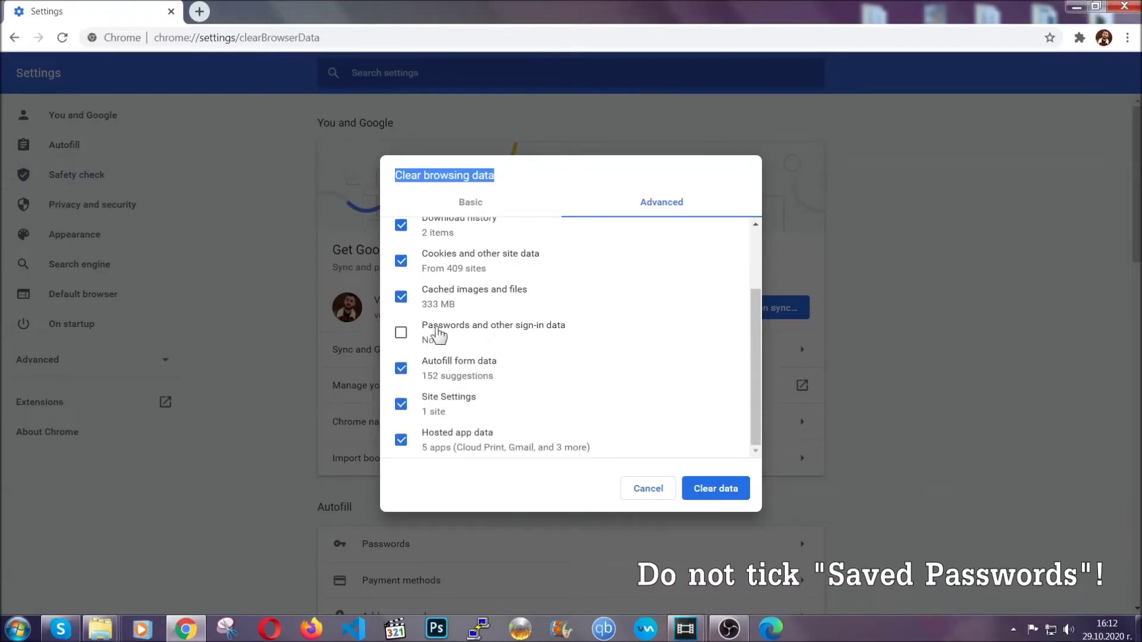
left_click(703, 490)
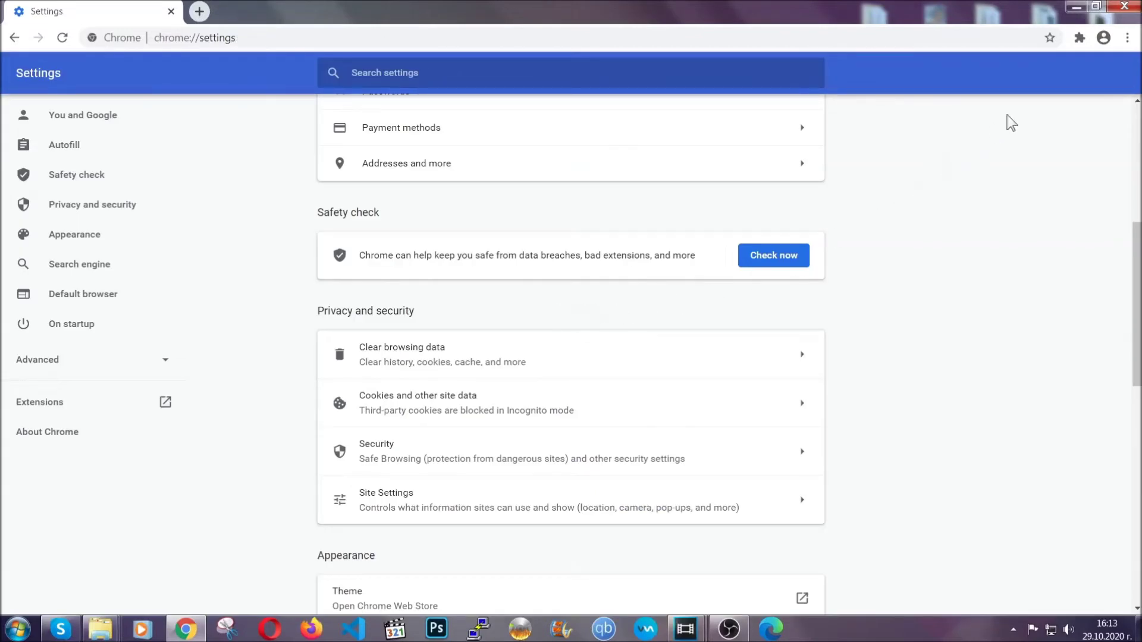
Remove the Bulk Media Downloader extension from Chrome's Extensions page, then minimise Chrome
left_click(1128, 39)
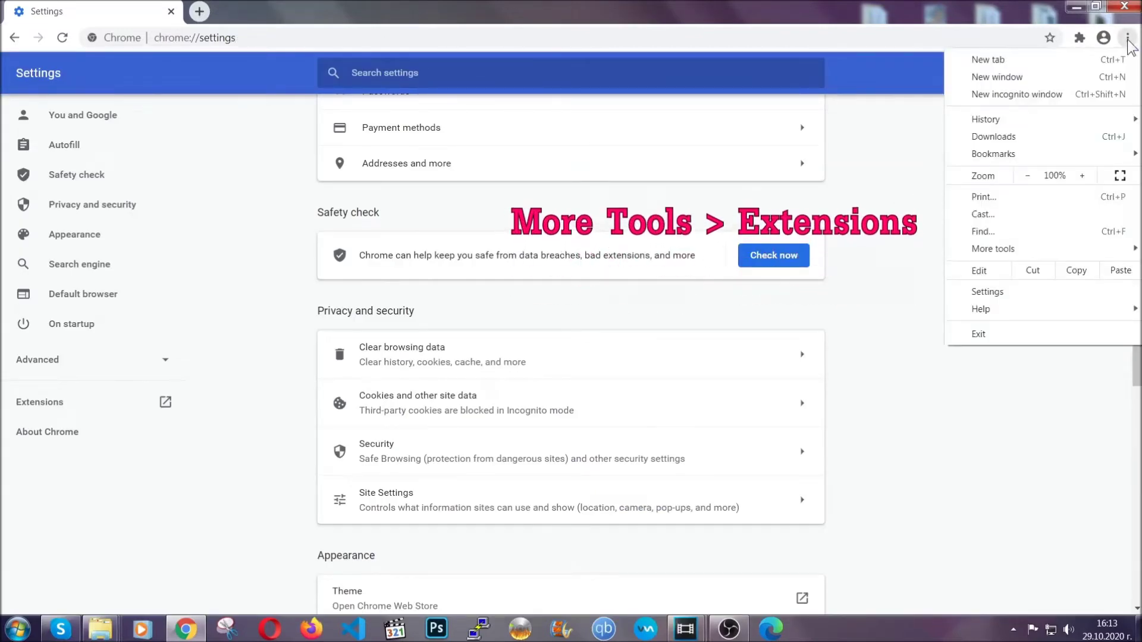
mouse_move(1046, 244)
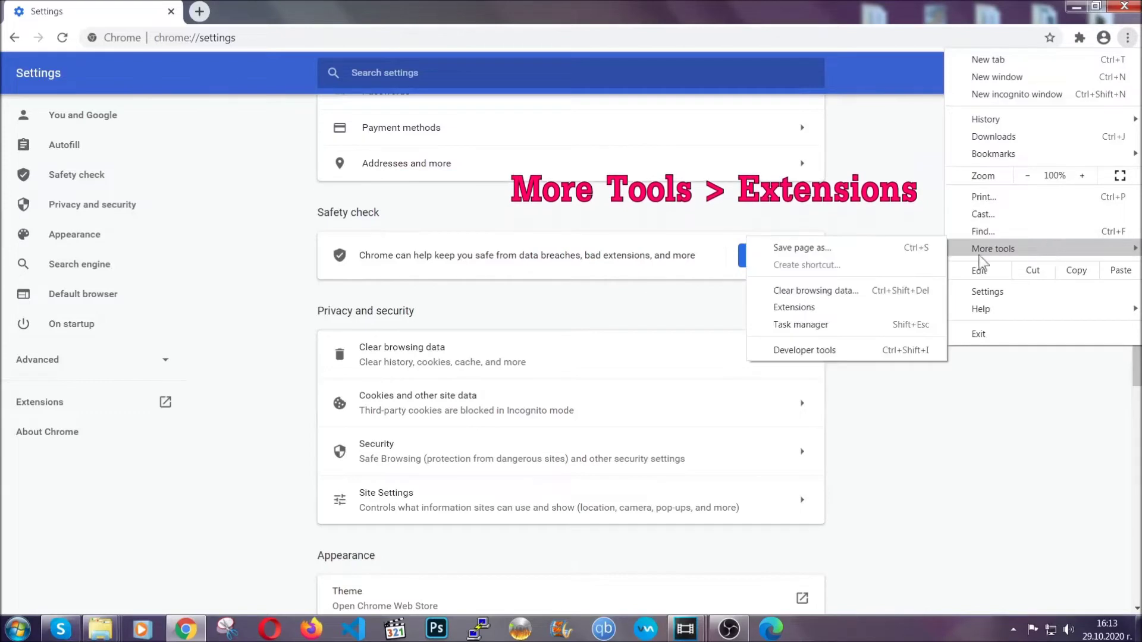
left_click(825, 310)
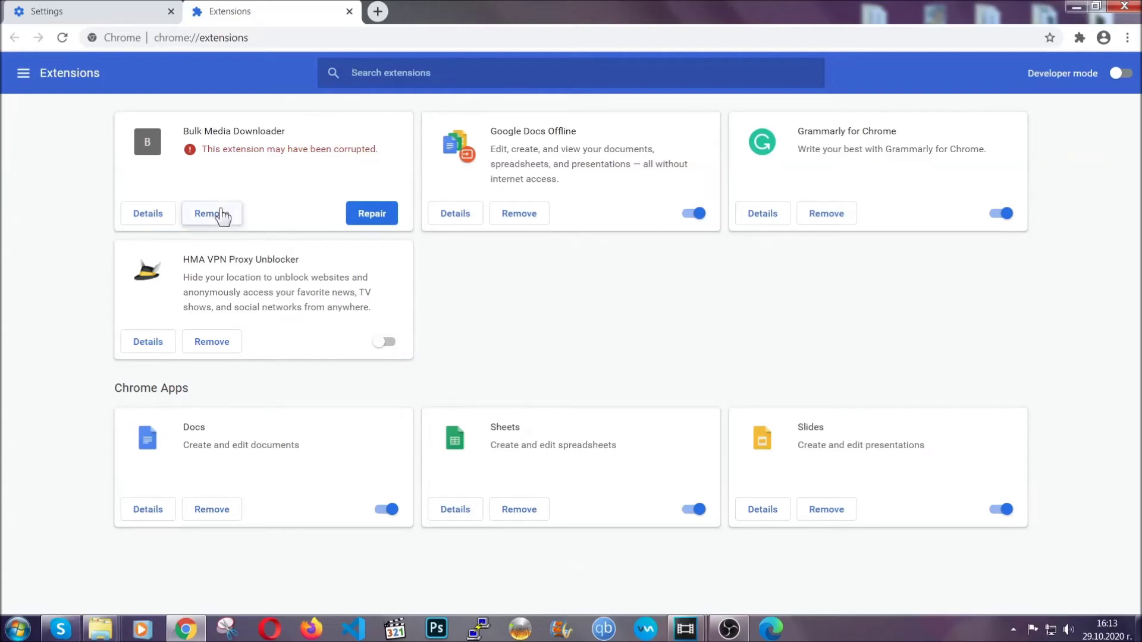
left_click(212, 213)
left_click(634, 134)
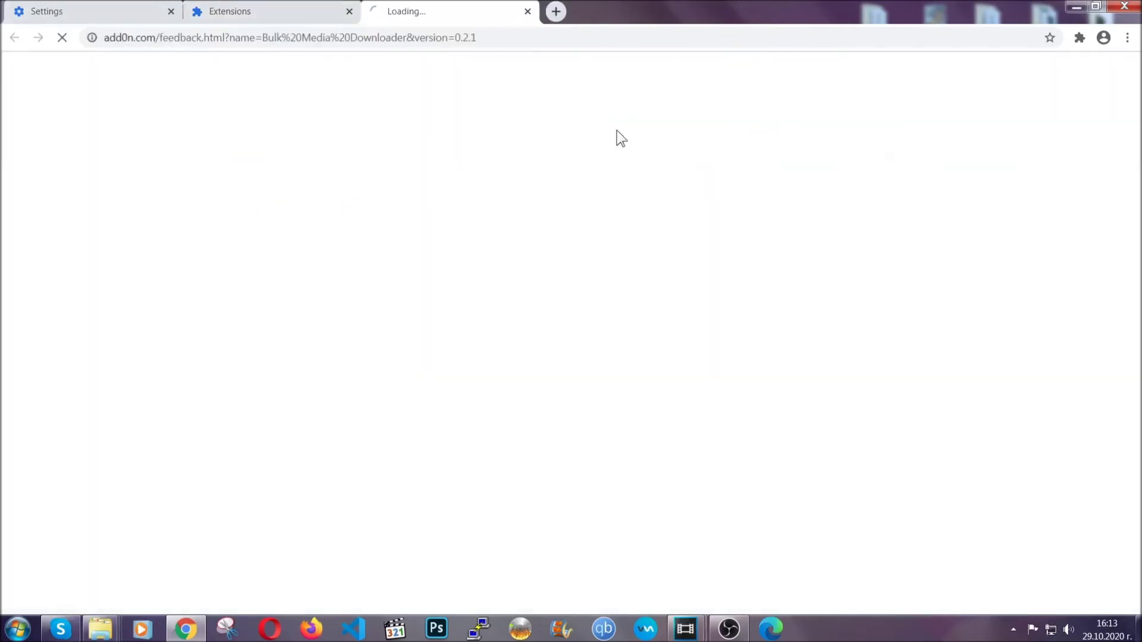
left_click(290, 12)
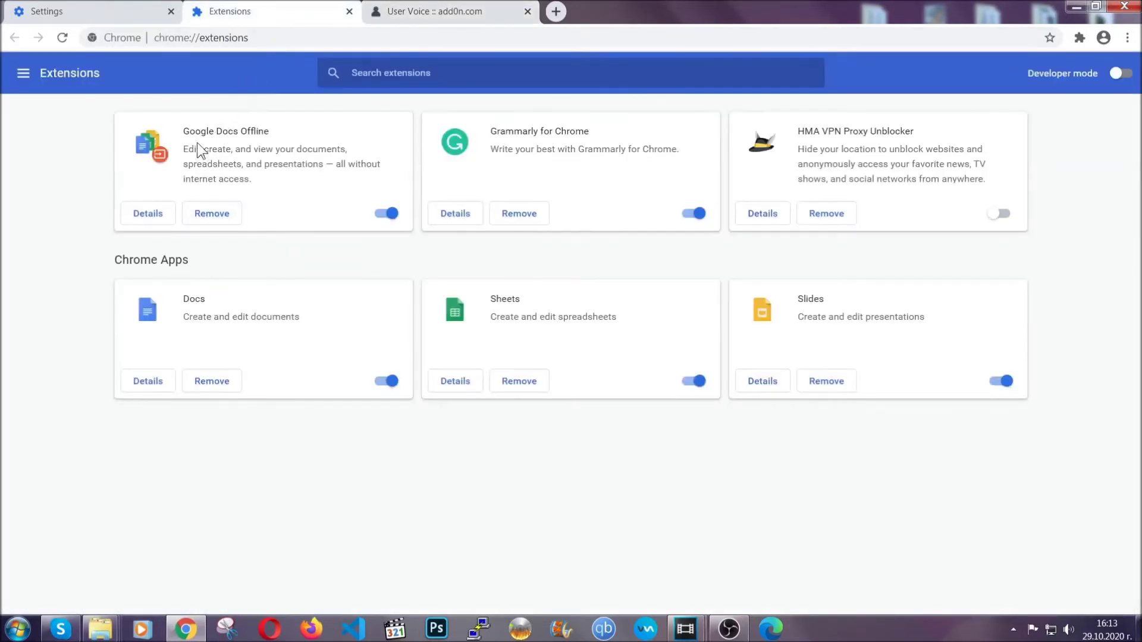
left_click(1065, 8)
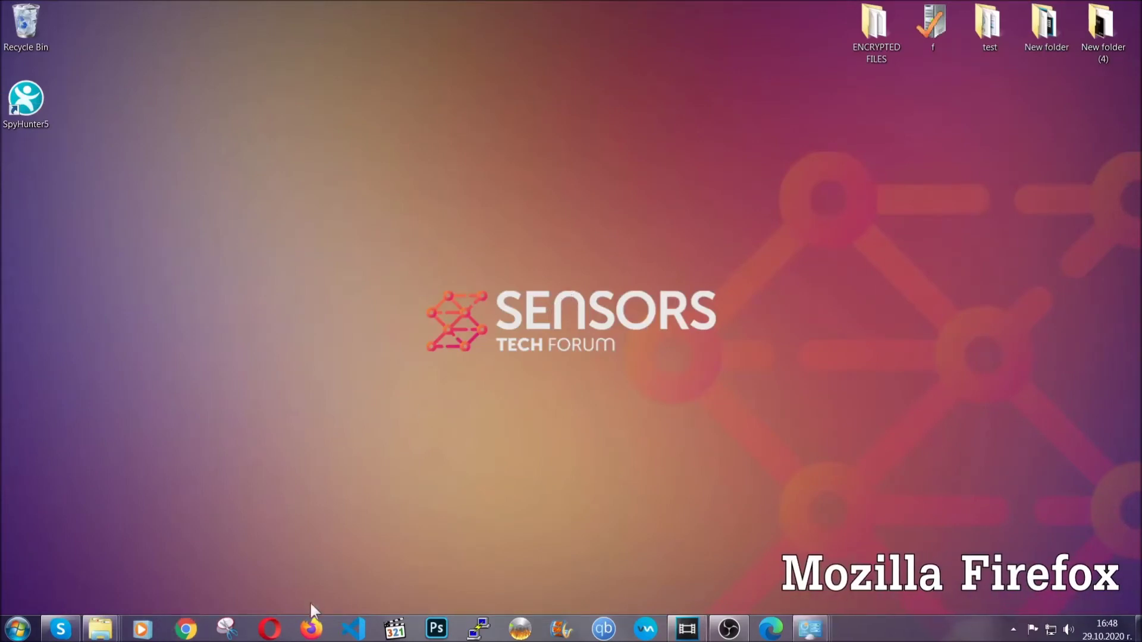
Launch Firefox and load about:support
left_click(311, 628)
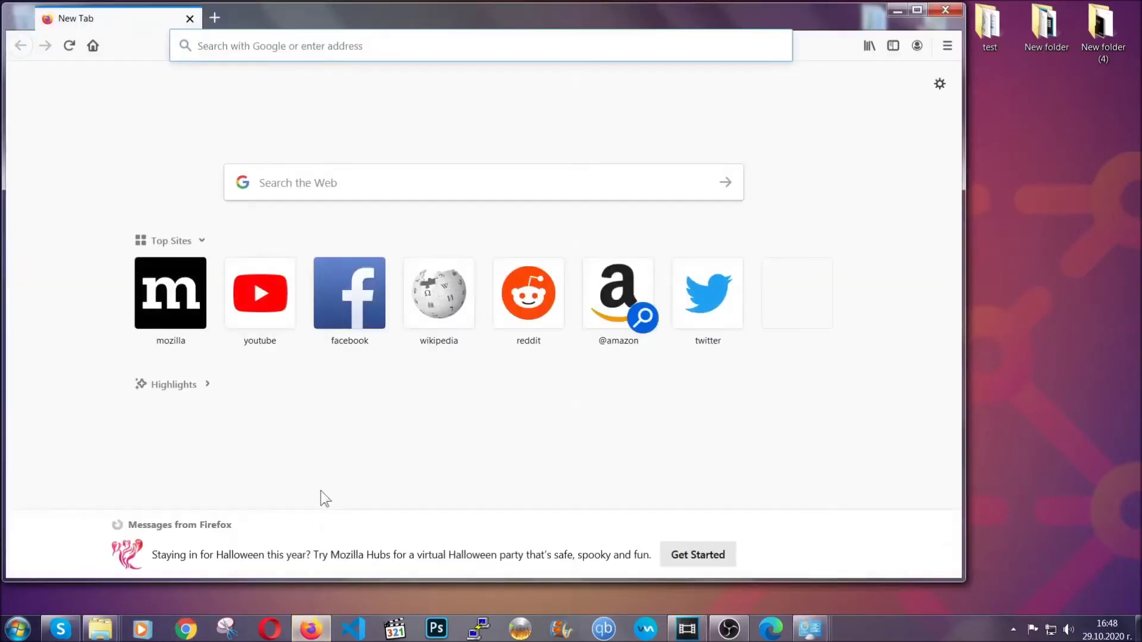
left_click(314, 45)
type("a")
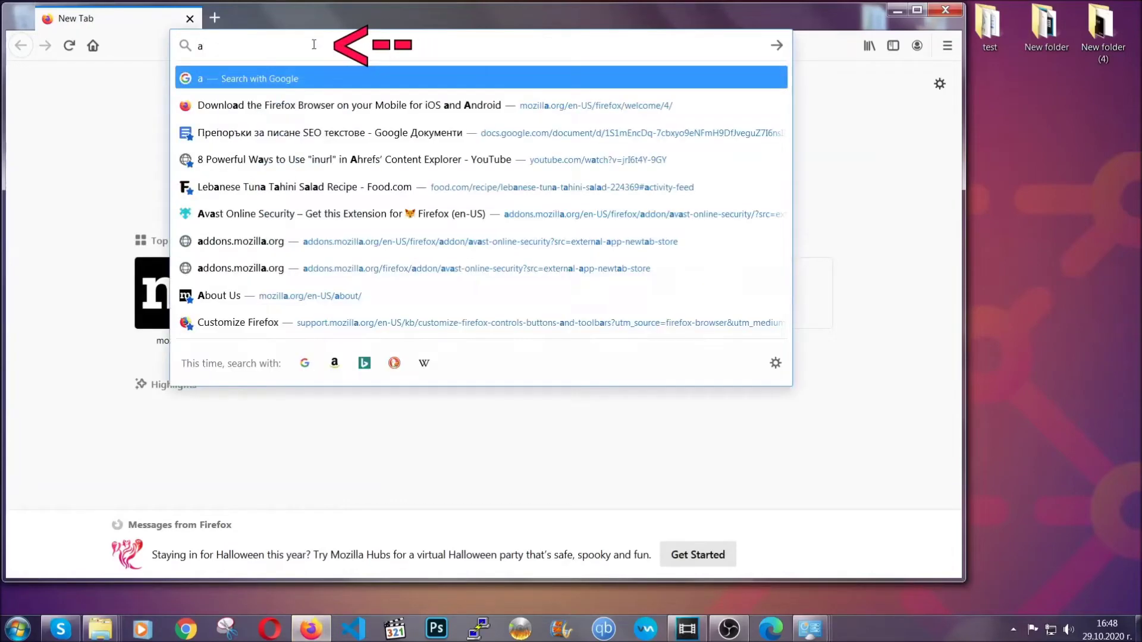
type("bout:support")
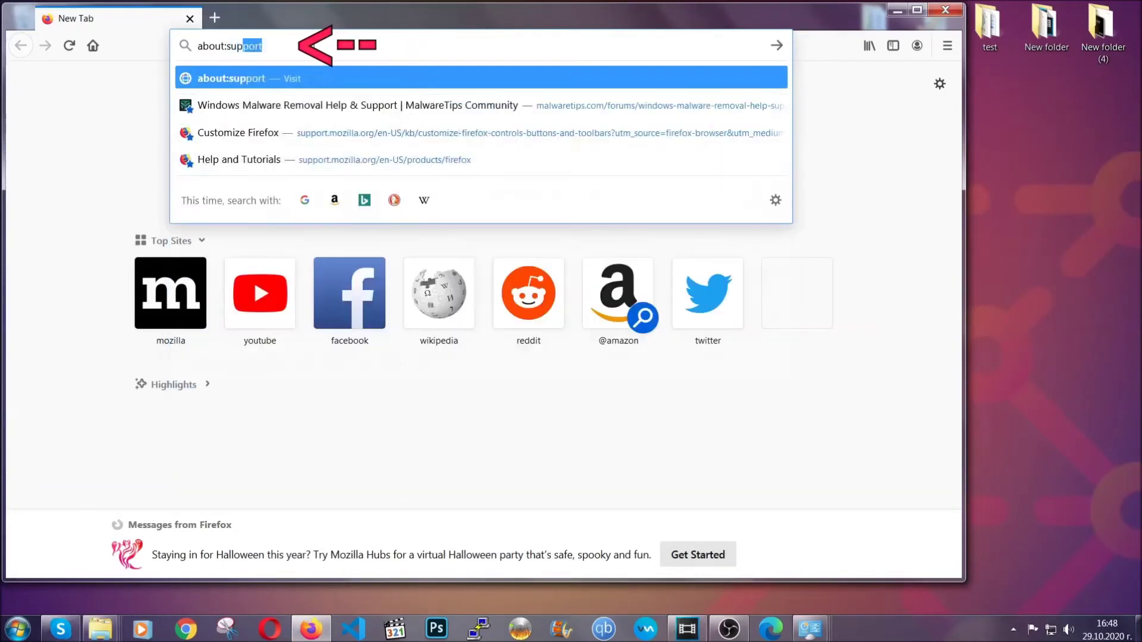
key("Return")
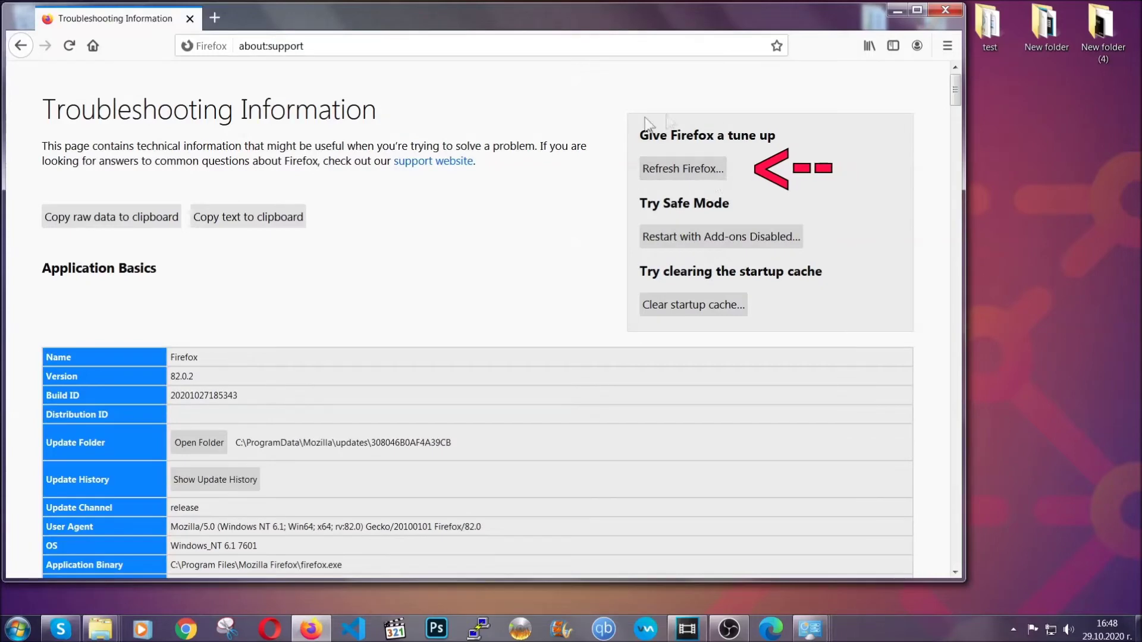
Refresh Firefox to its defaults, finish the Import Wizard, and minimise the new window
left_click(676, 174)
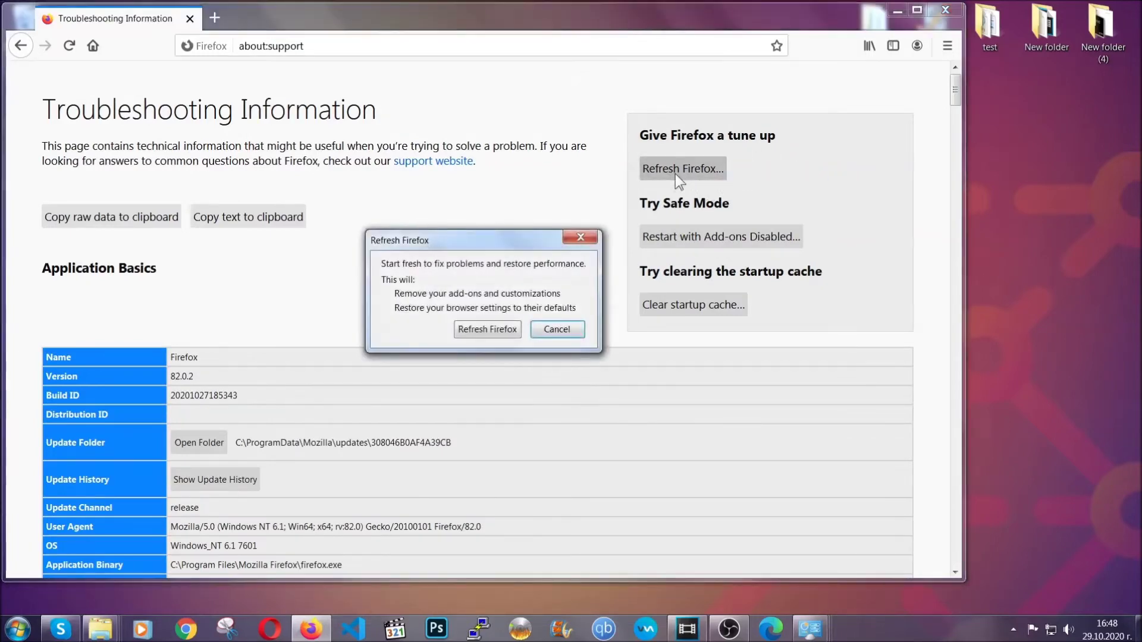
left_click(486, 333)
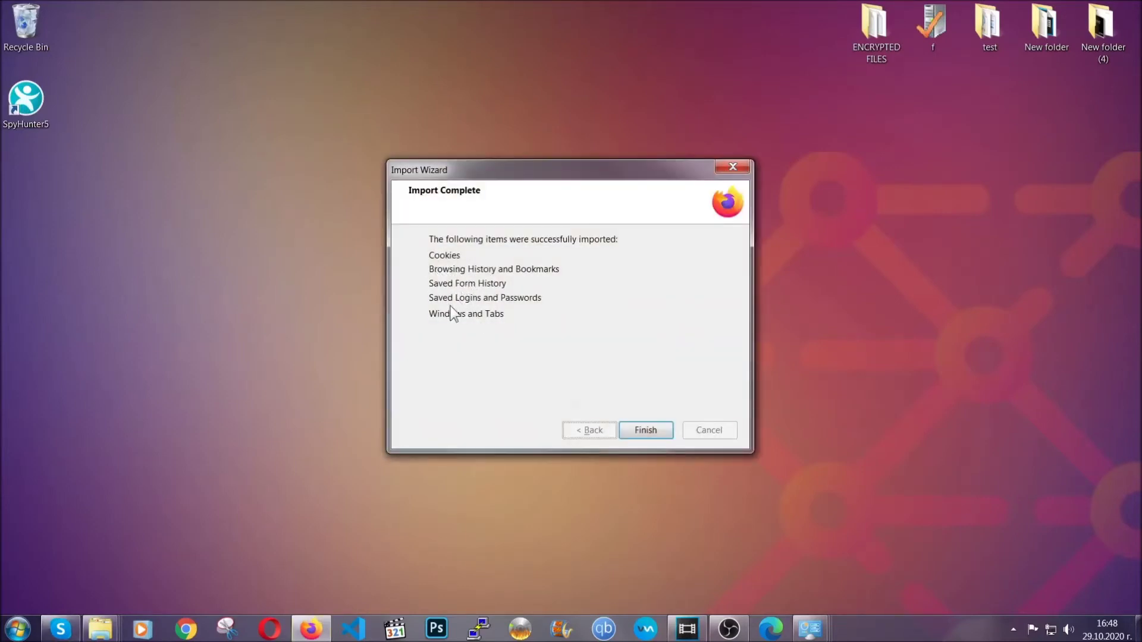
left_click(644, 430)
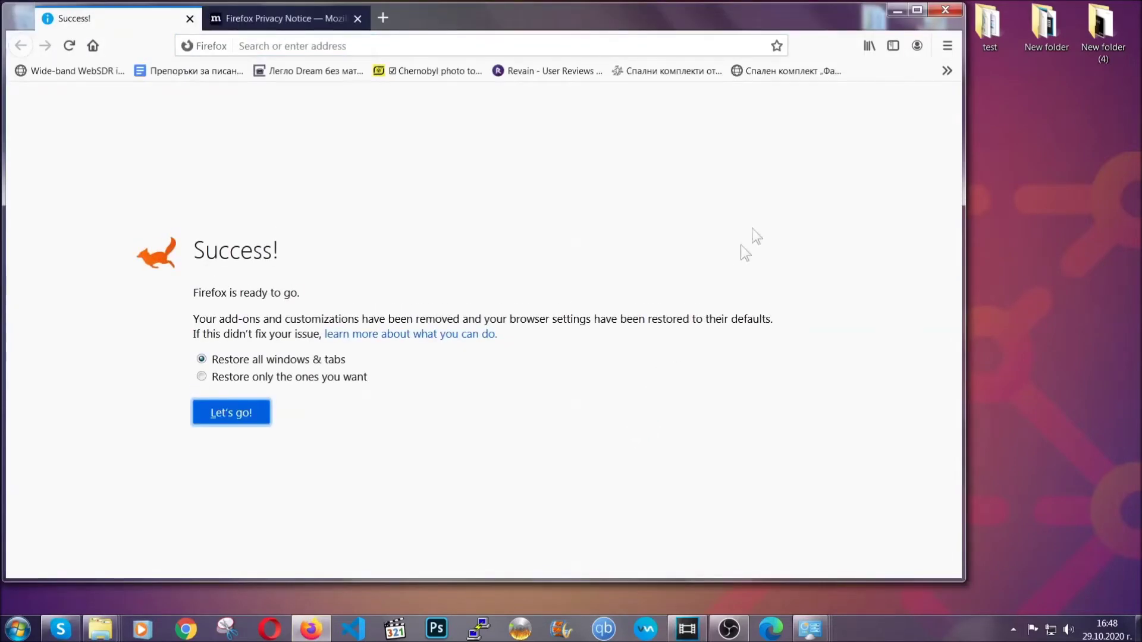
left_click(897, 11)
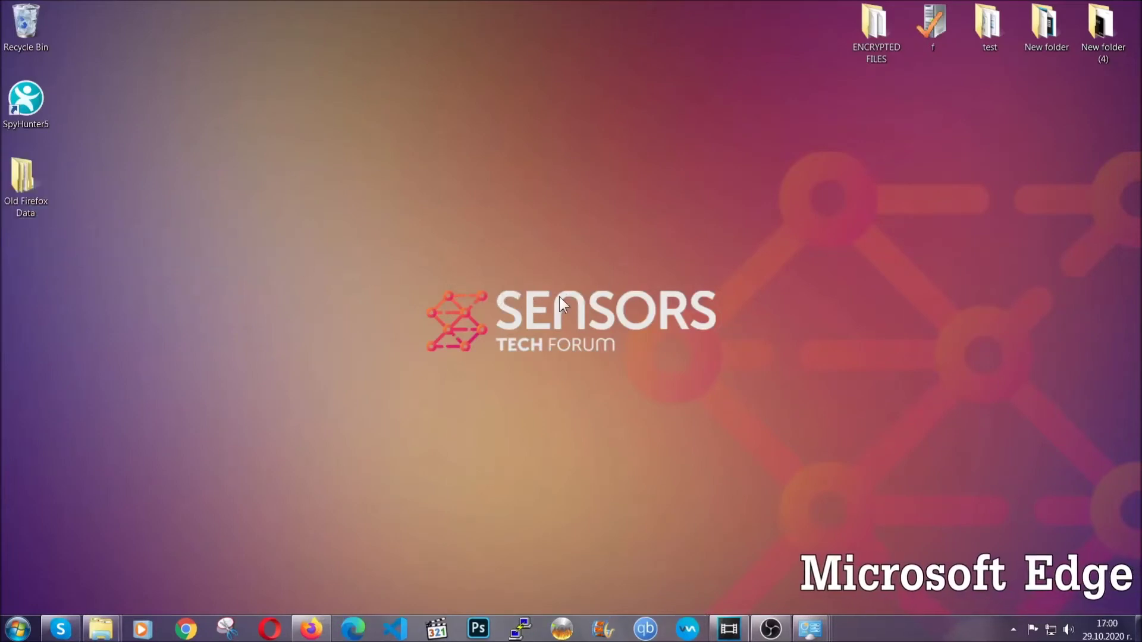
Launch Edge and go to edge://settings/clearBrowserData
left_click(353, 628)
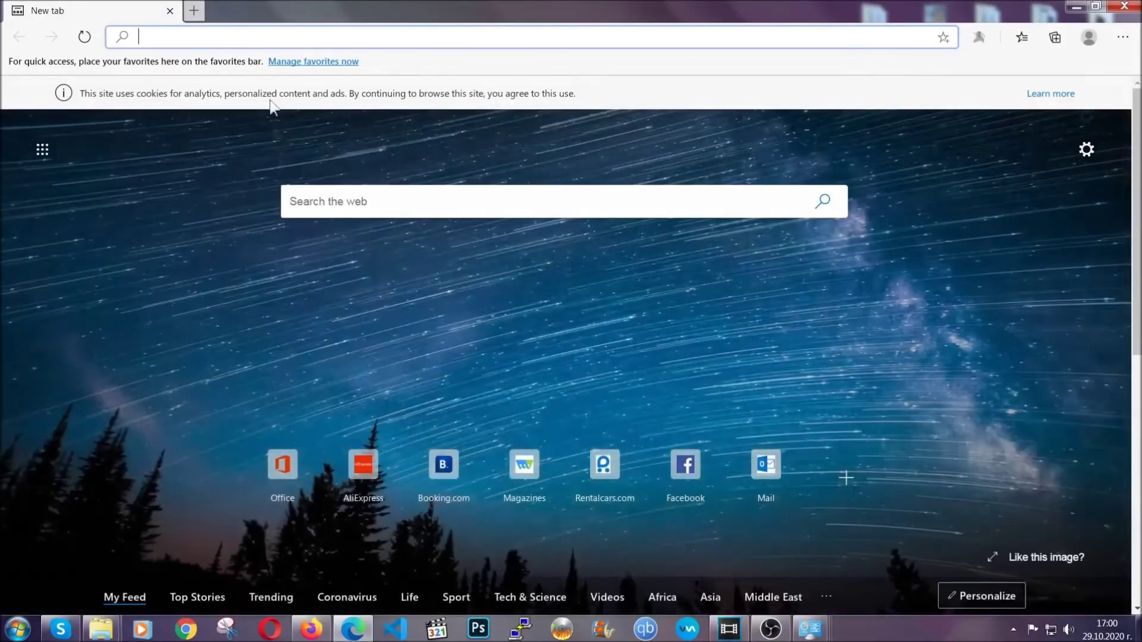
type("edge://")
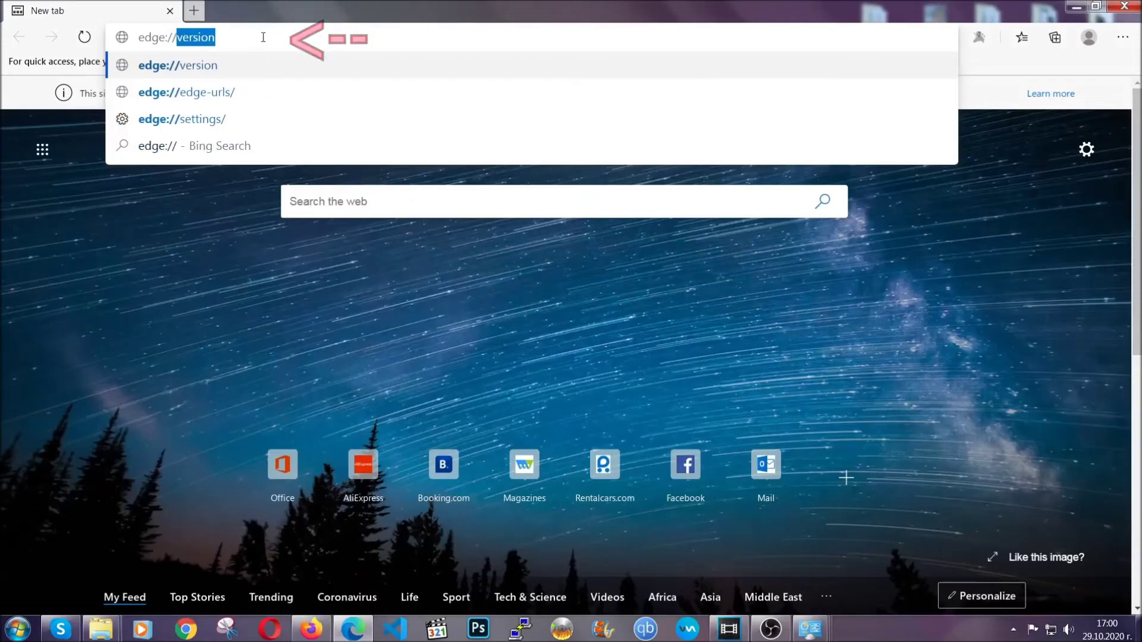
type("settings/clear")
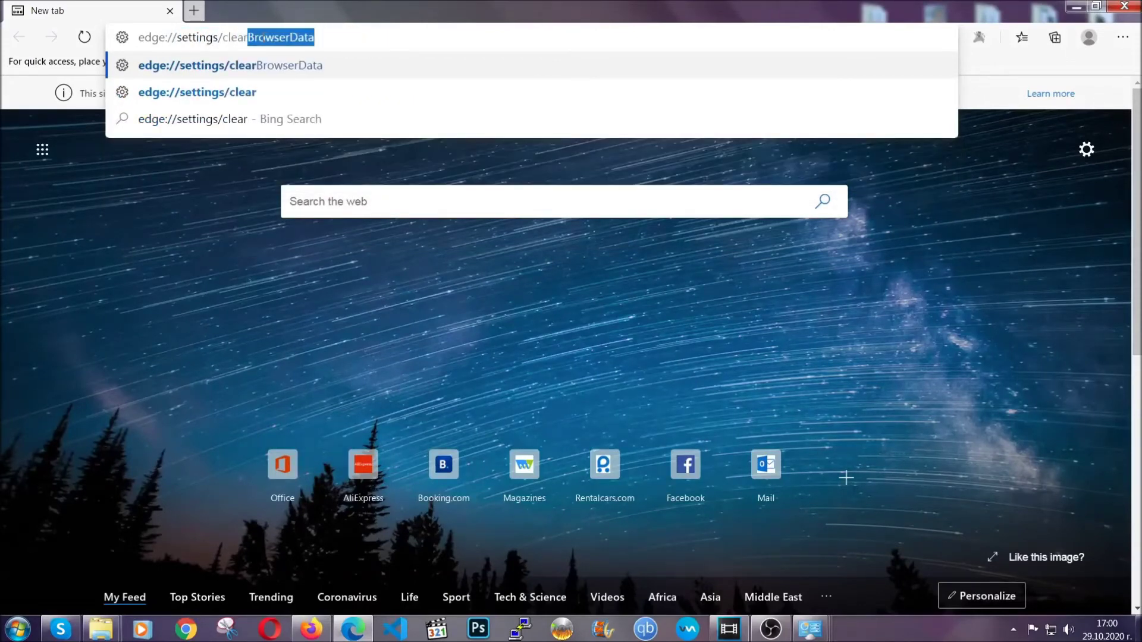
type("BrowserData")
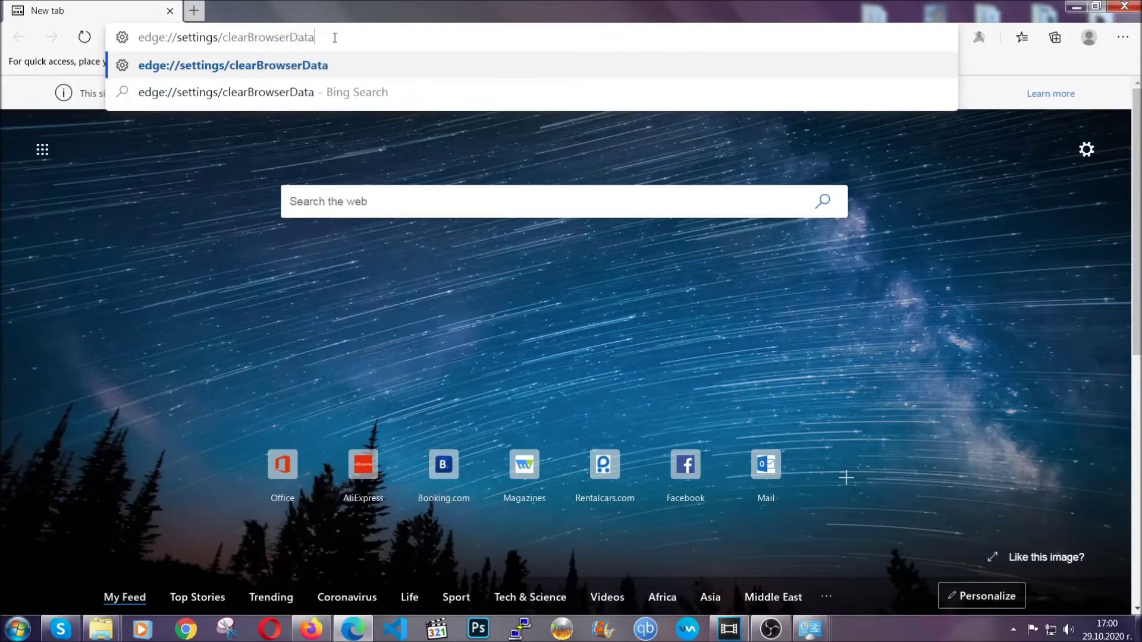
key("Return")
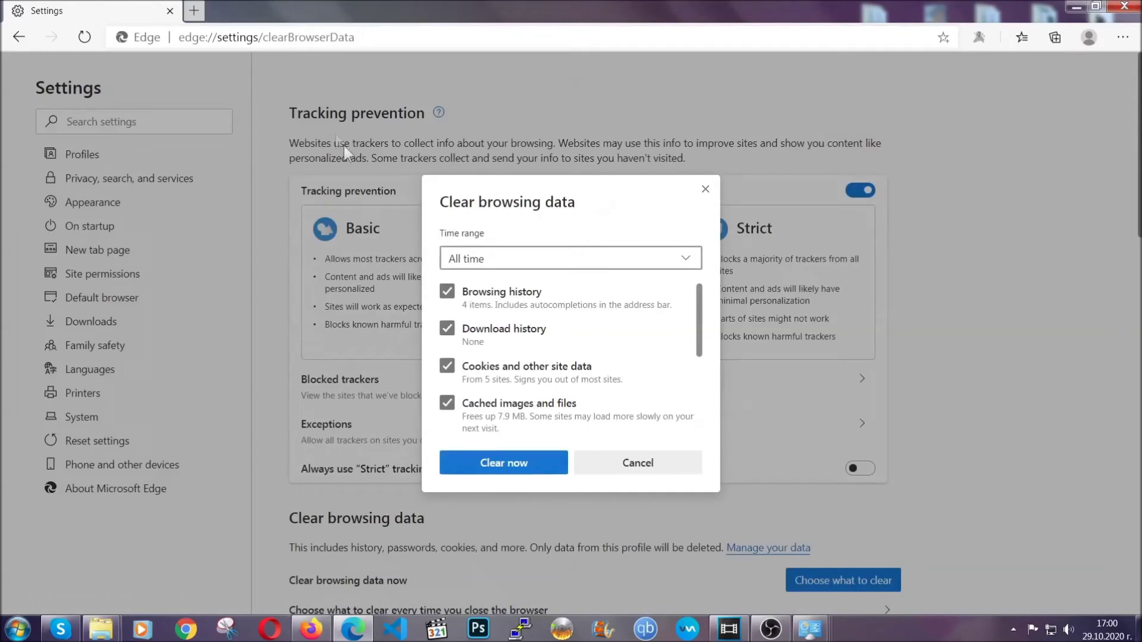
Clear Edge's browsing data for All time, leaving Passwords unchecked
left_click(473, 262)
left_click(473, 382)
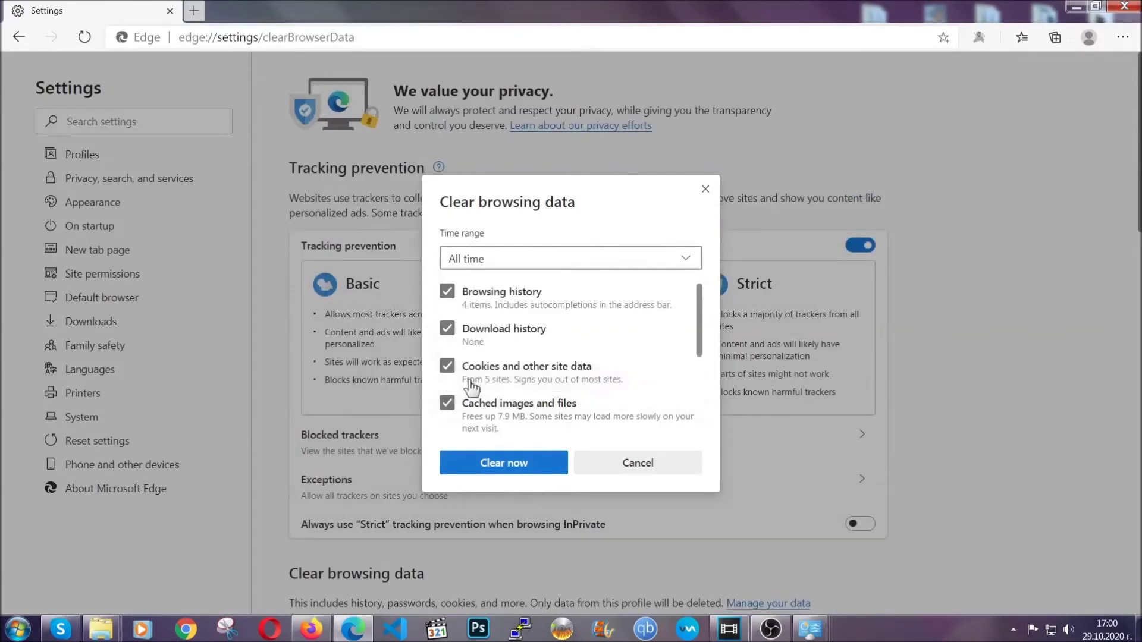
scroll(479, 363, "down", 3)
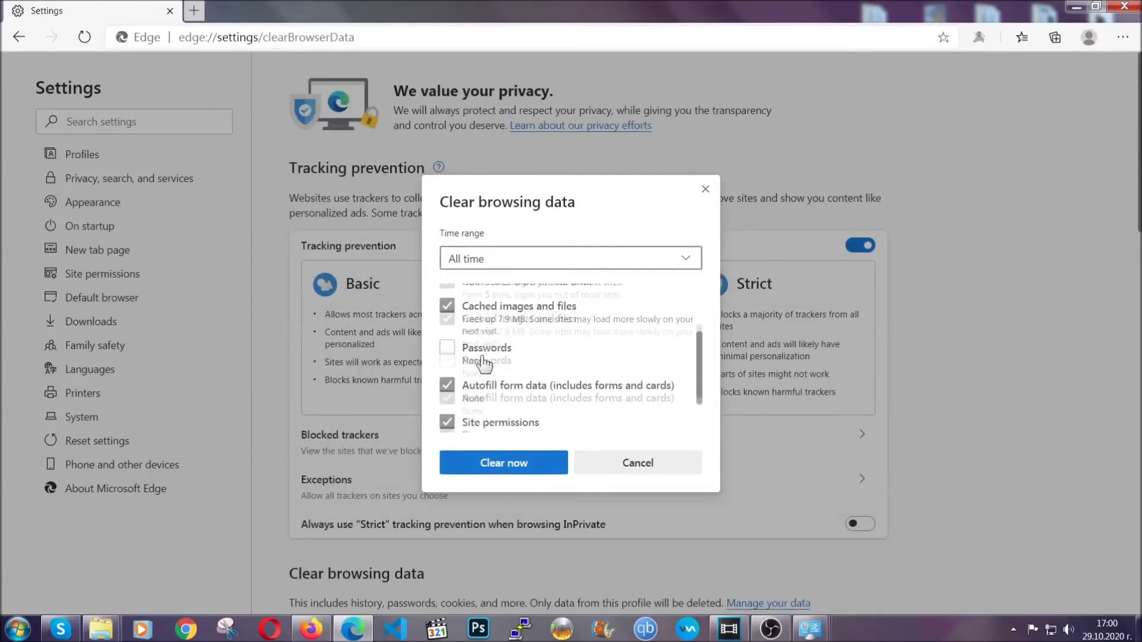
left_click(496, 466)
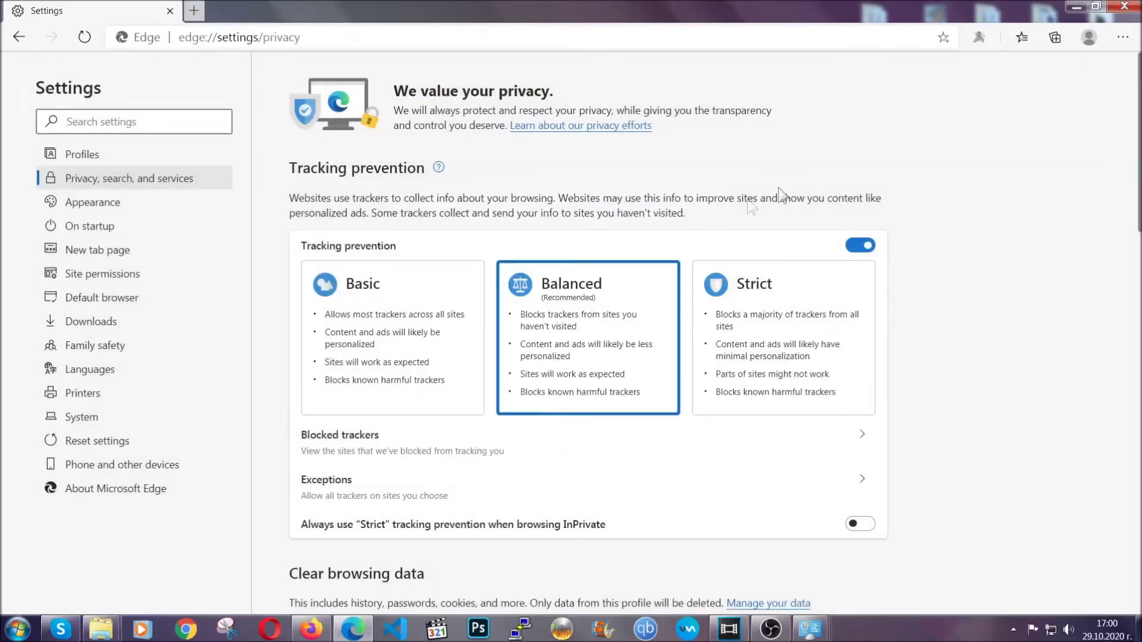
left_click(1124, 36)
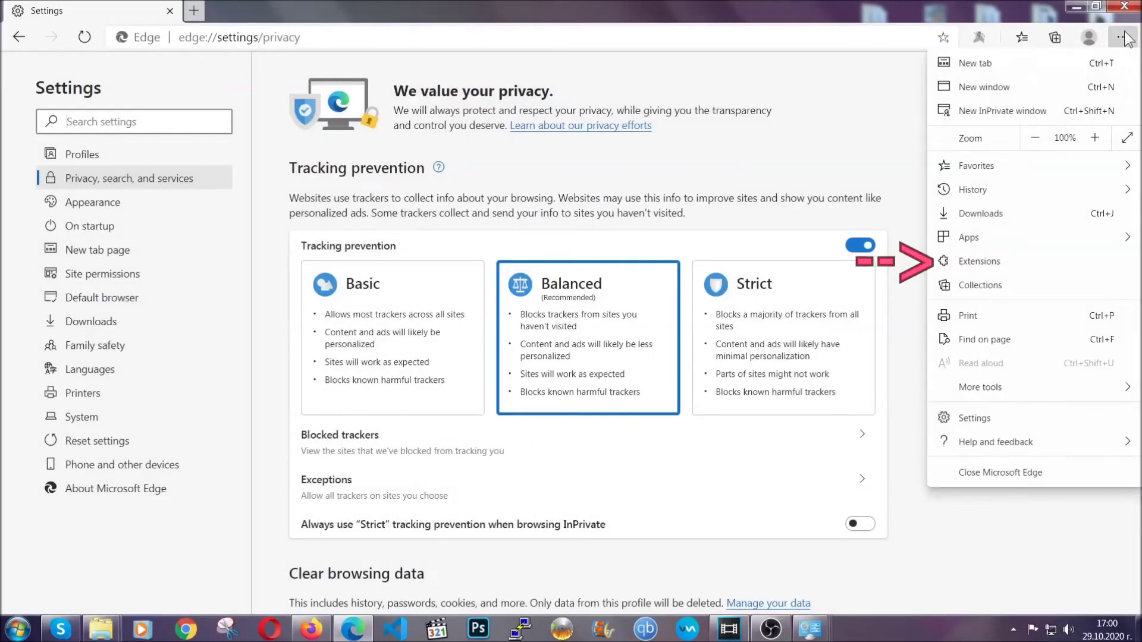
Remove the single installed Edge extension from the Extensions page, then close Edge
left_click(1040, 253)
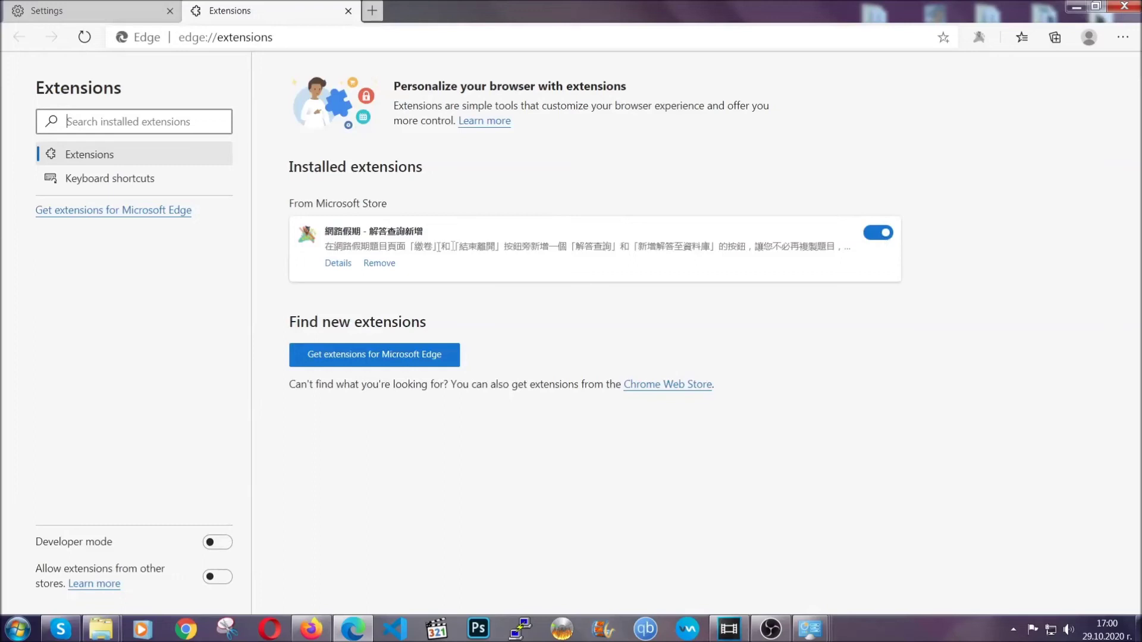
left_click(373, 265)
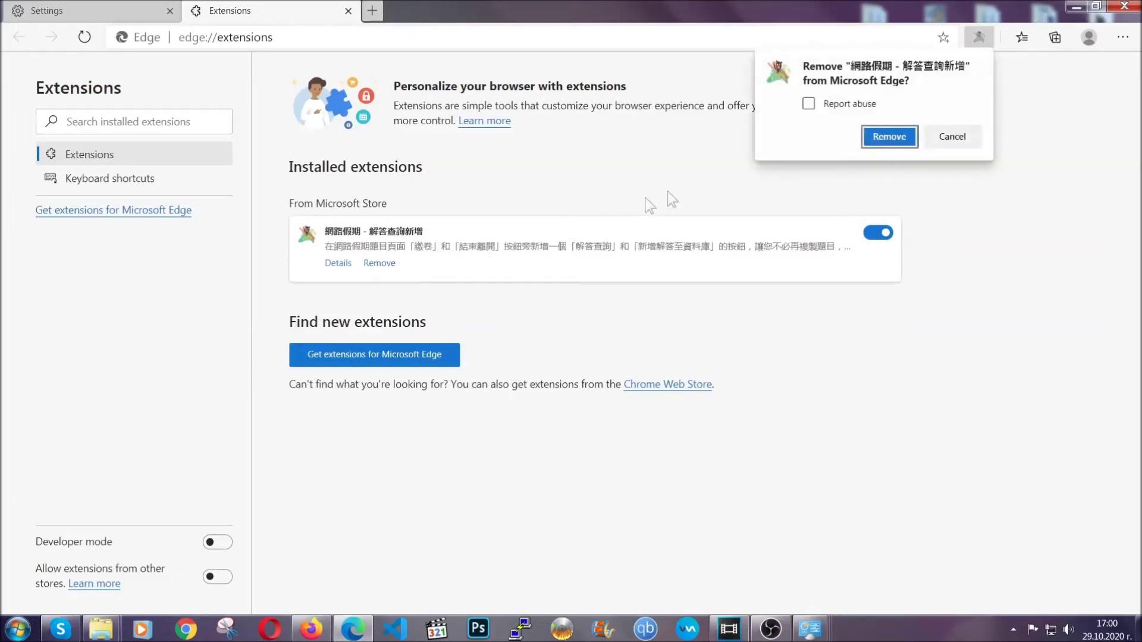
left_click(886, 135)
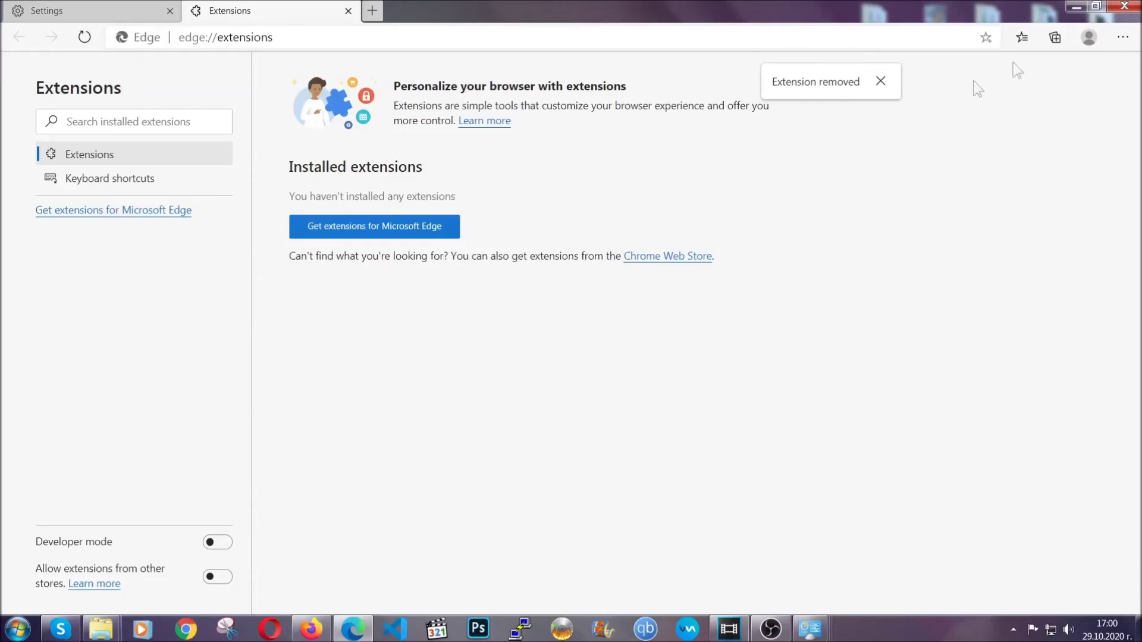
left_click(1135, 7)
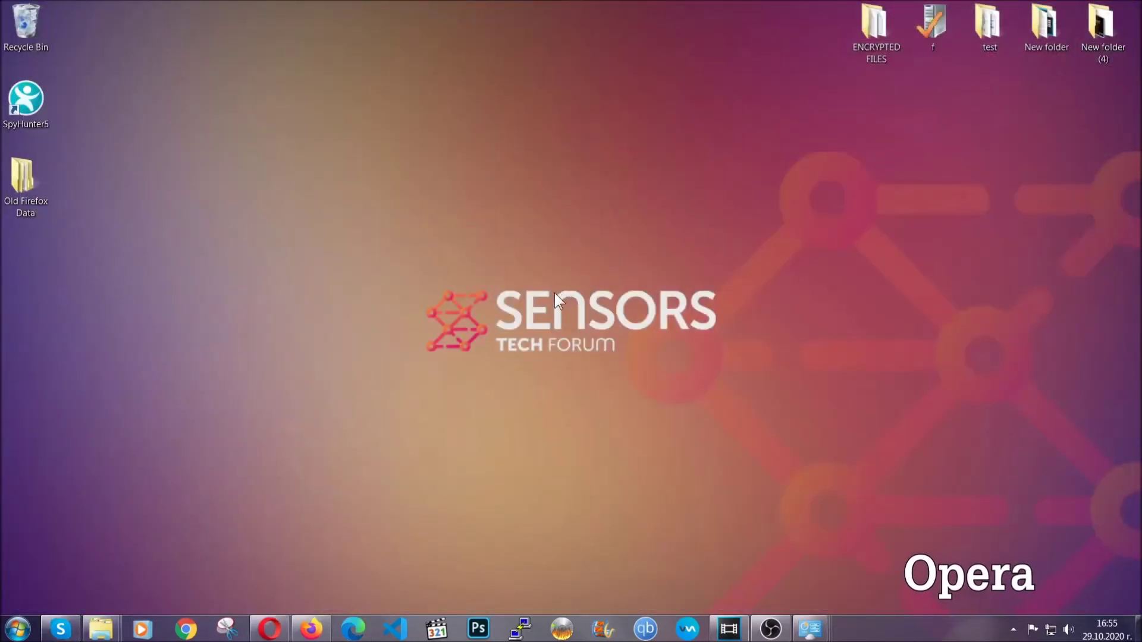
Launch Opera and go to opera://settings/clearBrowserData
left_click(269, 629)
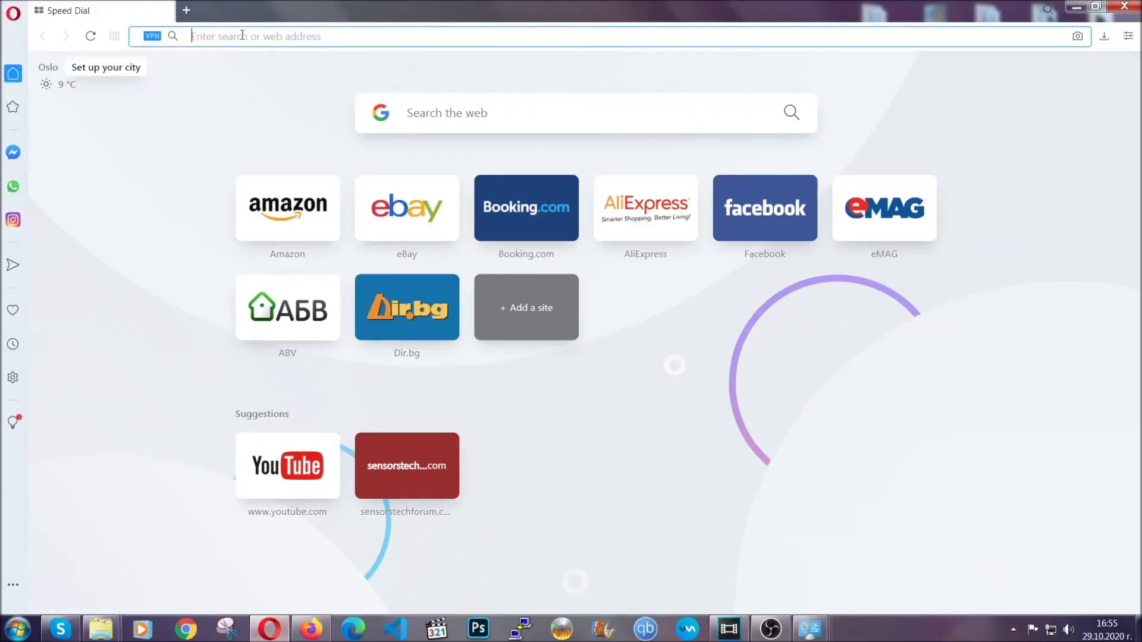
type("opera://settings")
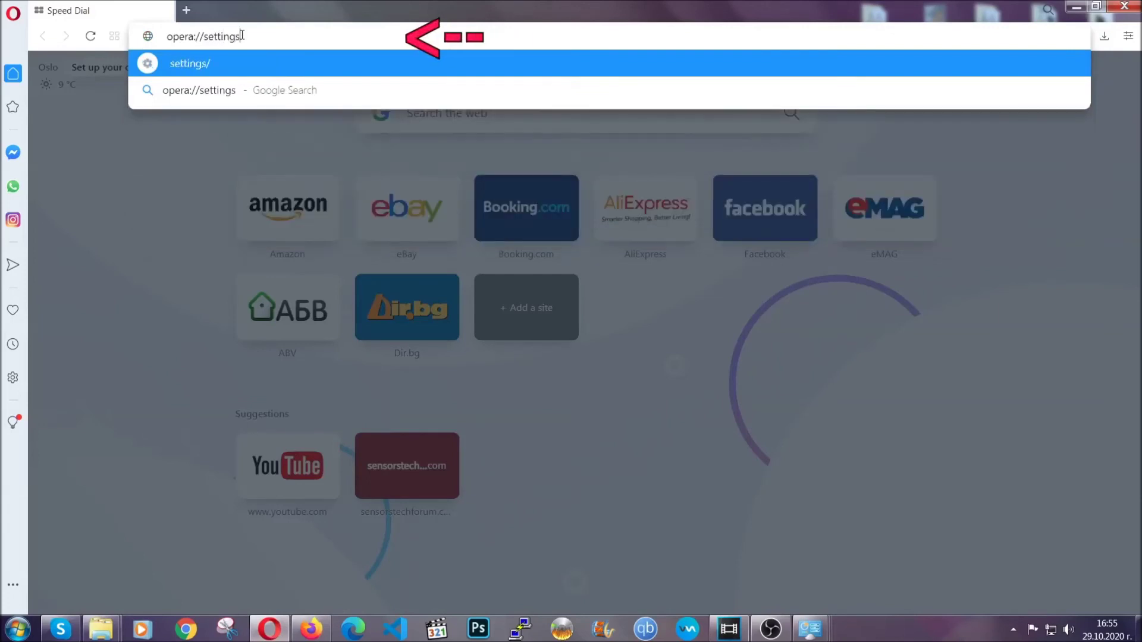
type("/clearBrr")
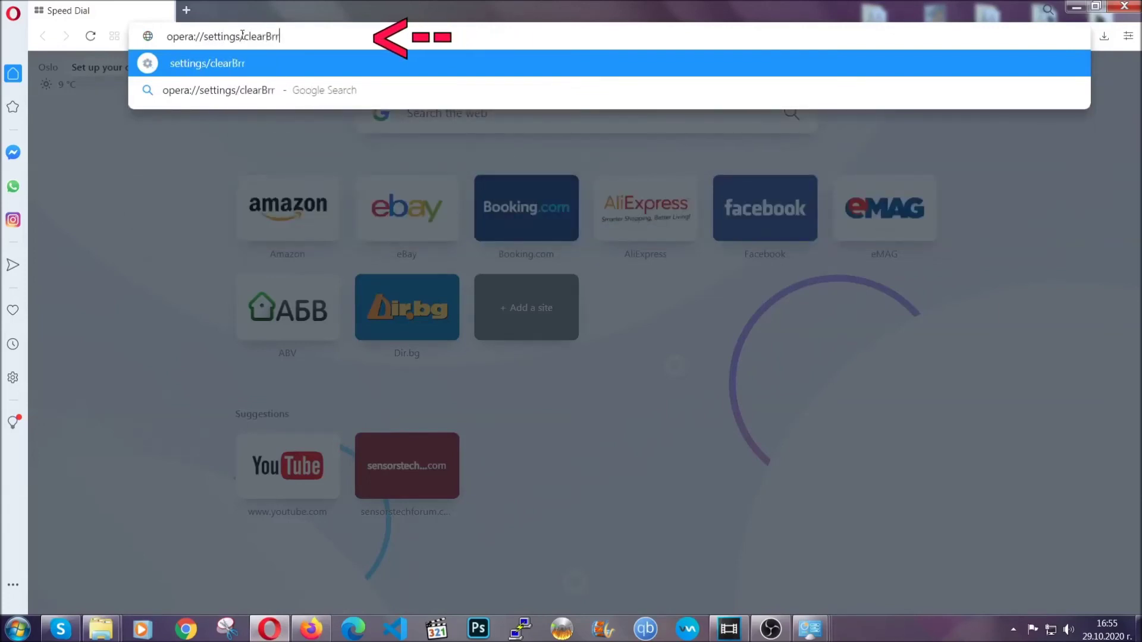
key("BackSpace")
type("owserD")
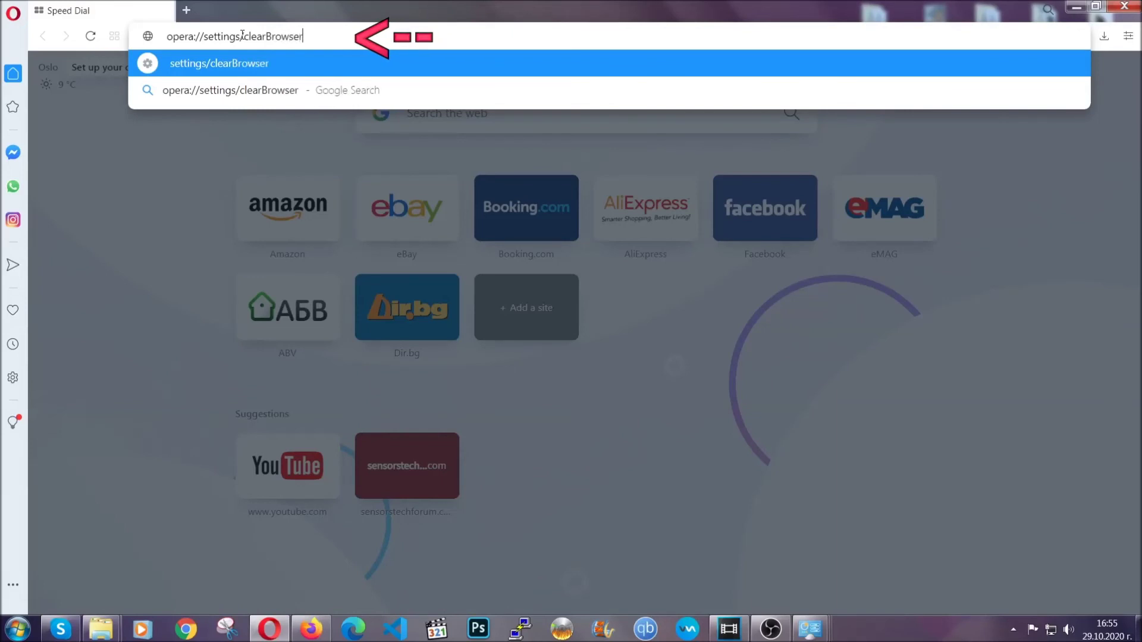
type("ata")
key("Return")
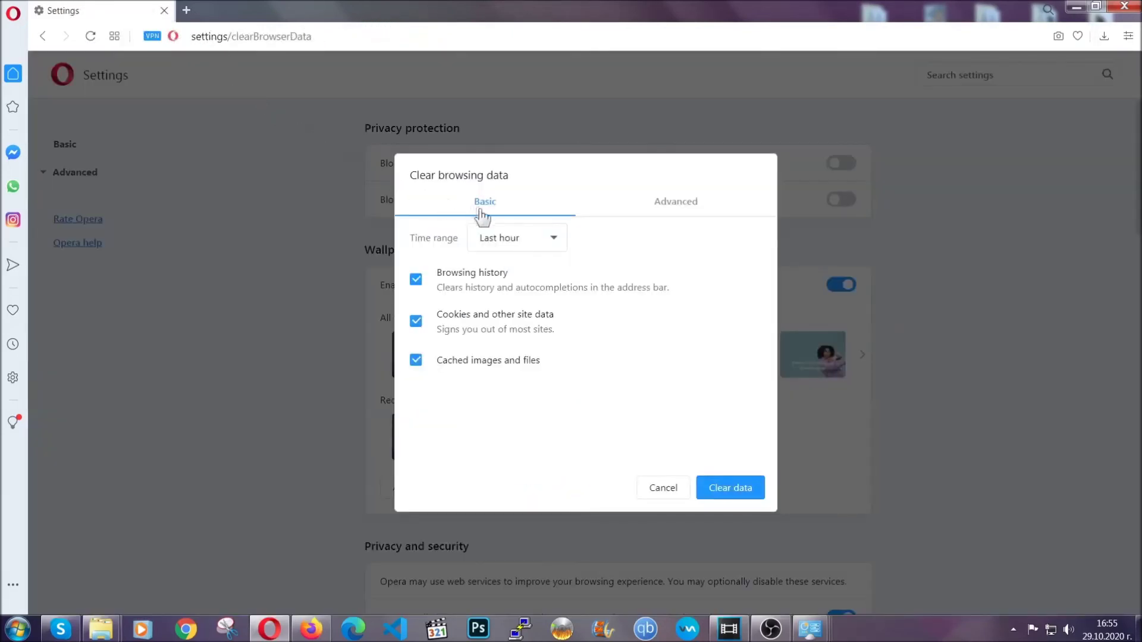
On Opera's Advanced tab, clear All time data with everything except Passwords checked
left_click(673, 208)
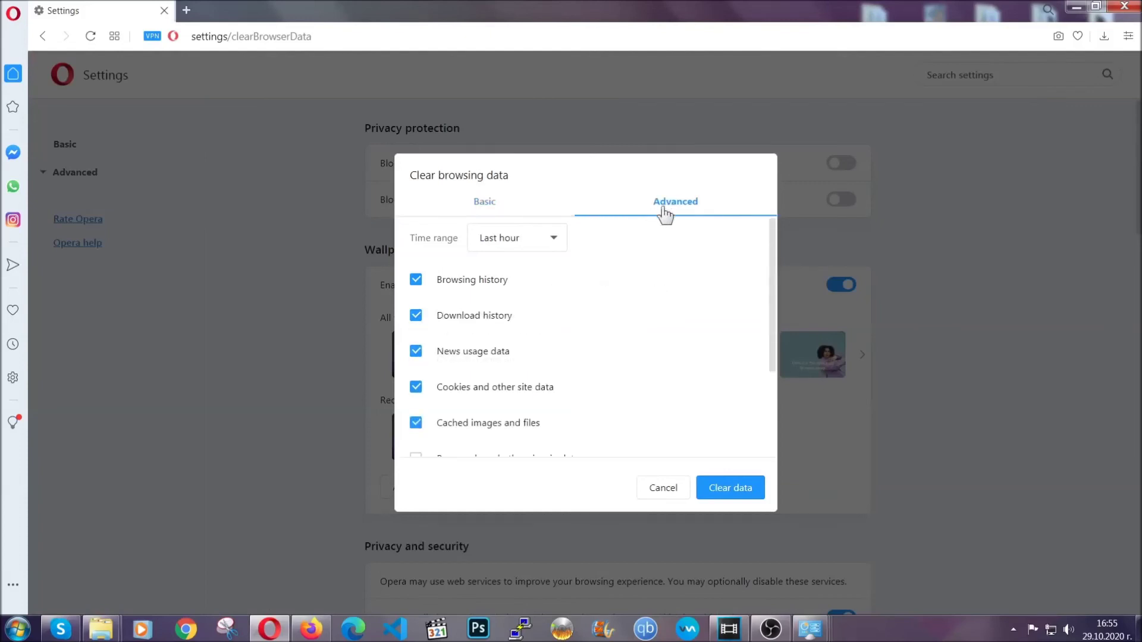
left_click(550, 238)
left_click(515, 309)
scroll(519, 318, "down", 3)
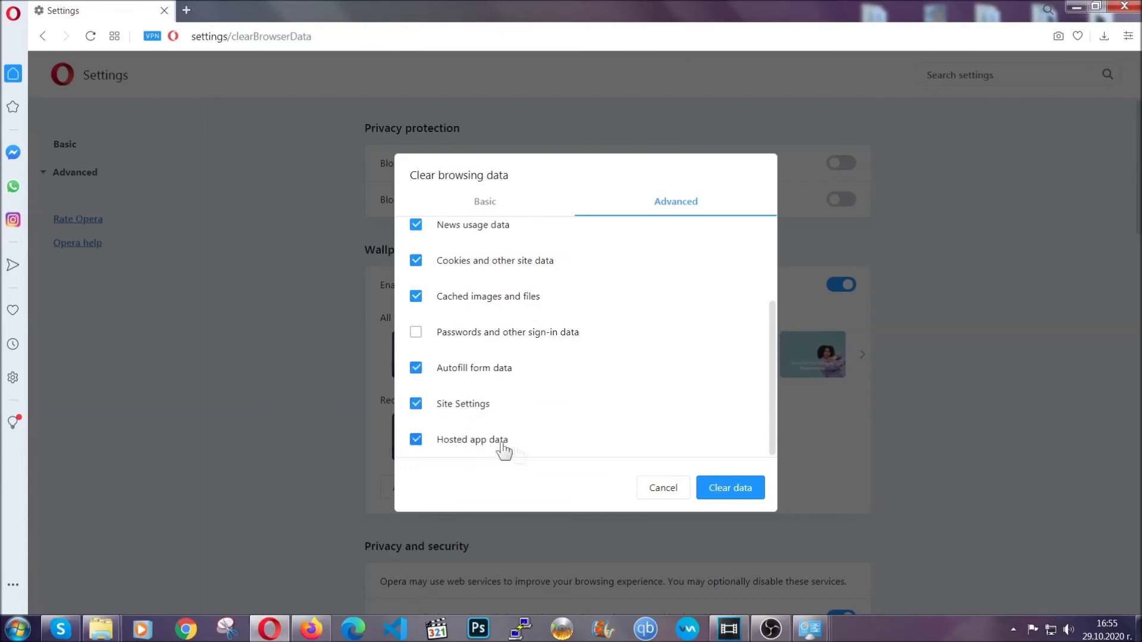
left_click(727, 490)
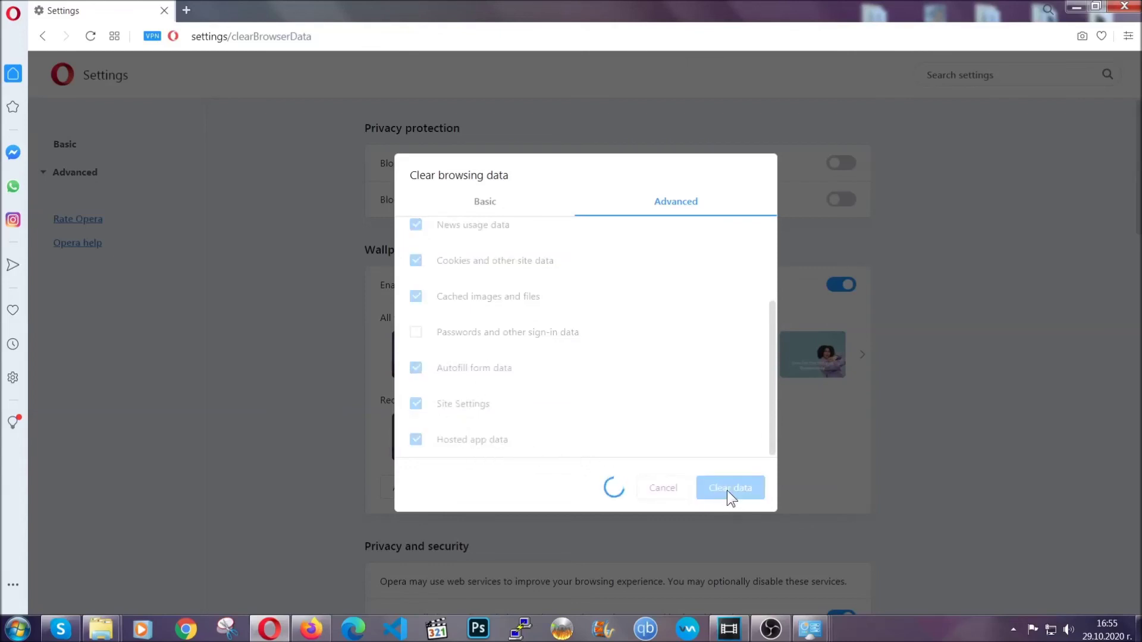